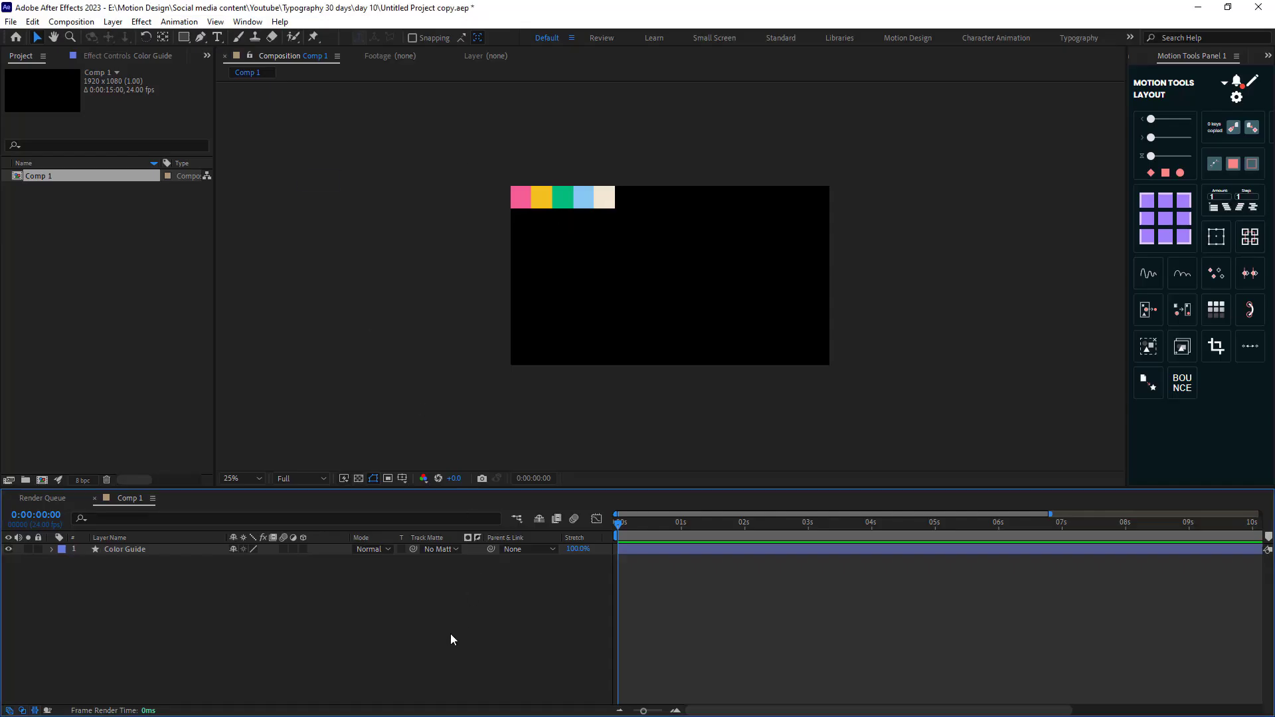
Step: Add the text "BELIEVE" in Gotham Thin to the composition
left_click(37, 551)
left_click(197, 564)
key("ctrl+t")
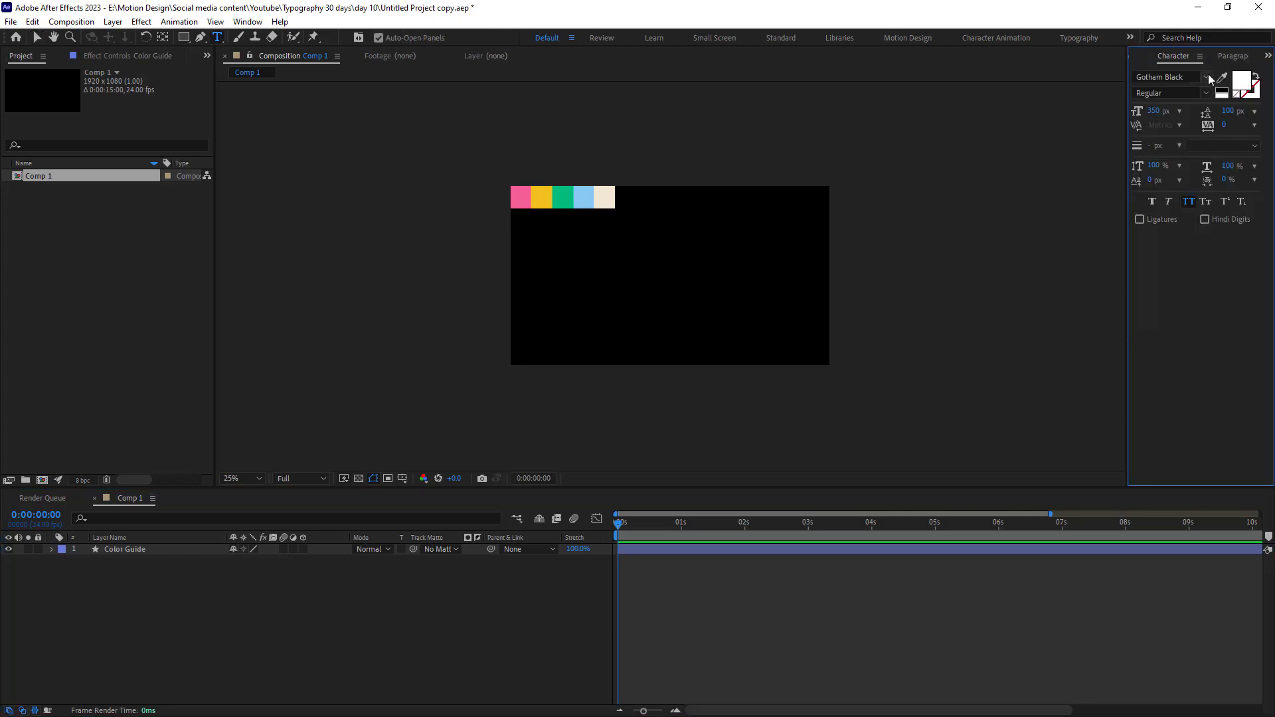
left_click(1206, 77)
left_click(1071, 141)
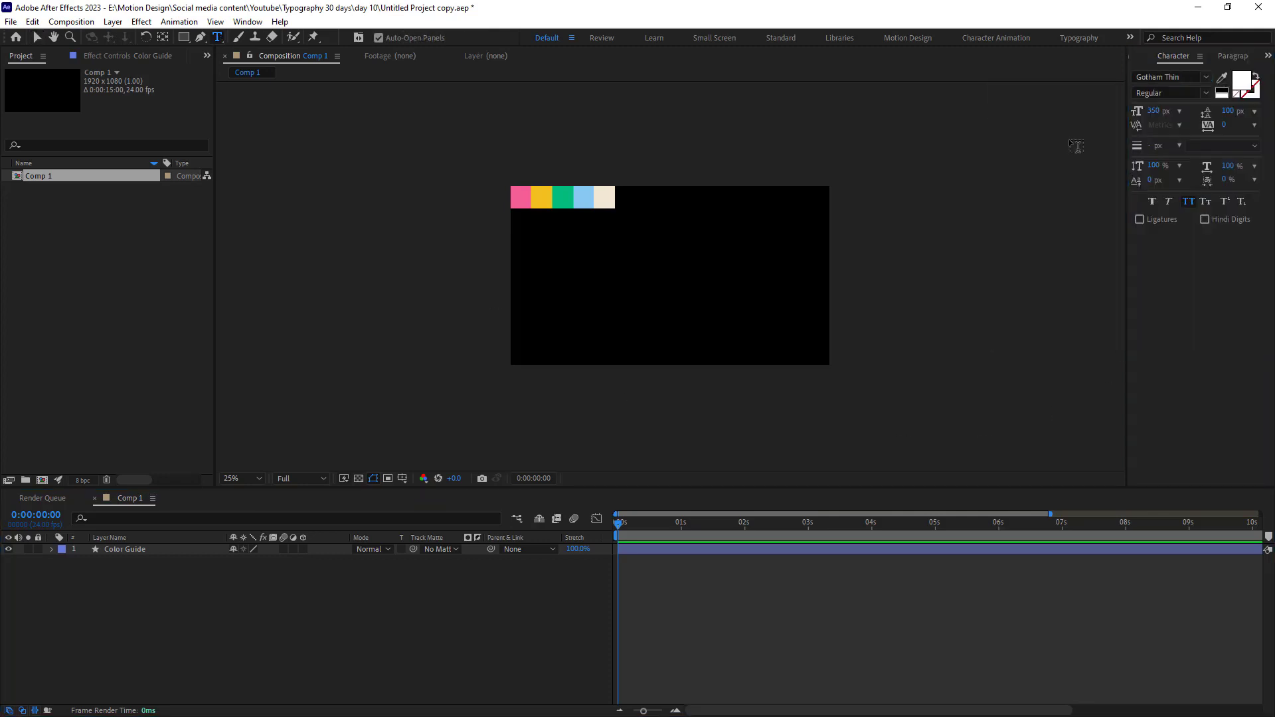
left_click(663, 300)
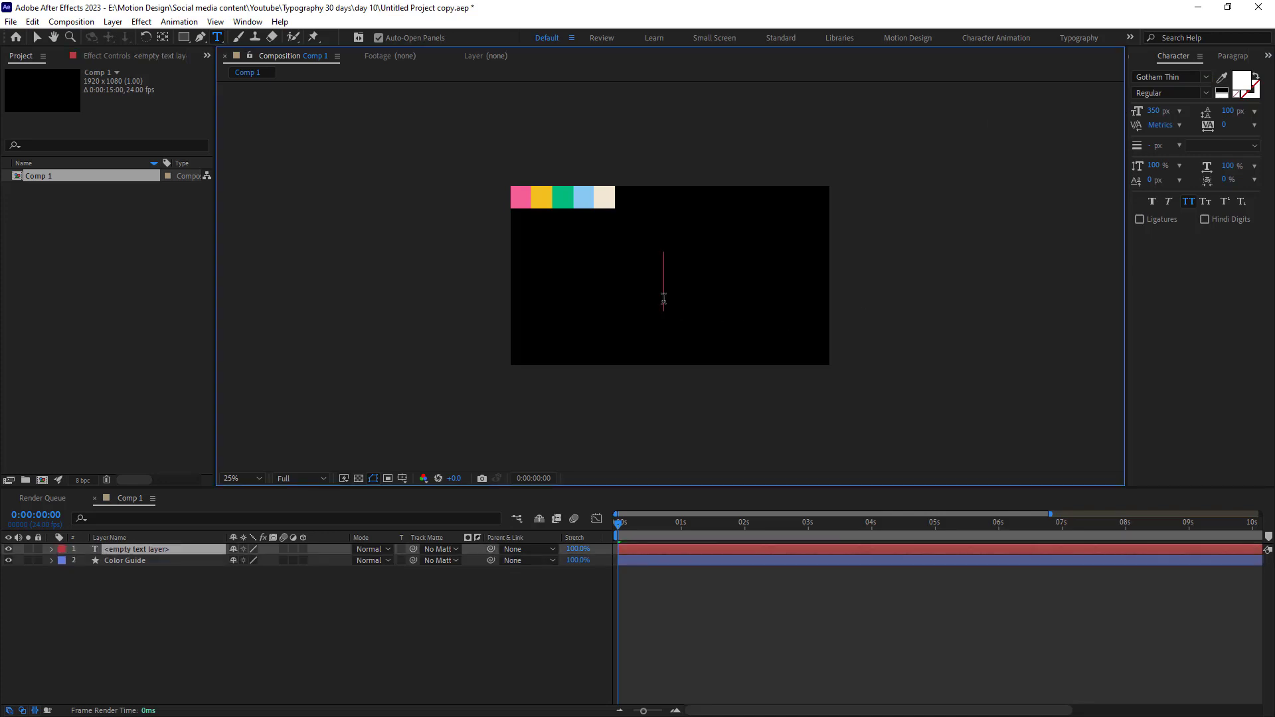
type("BE")
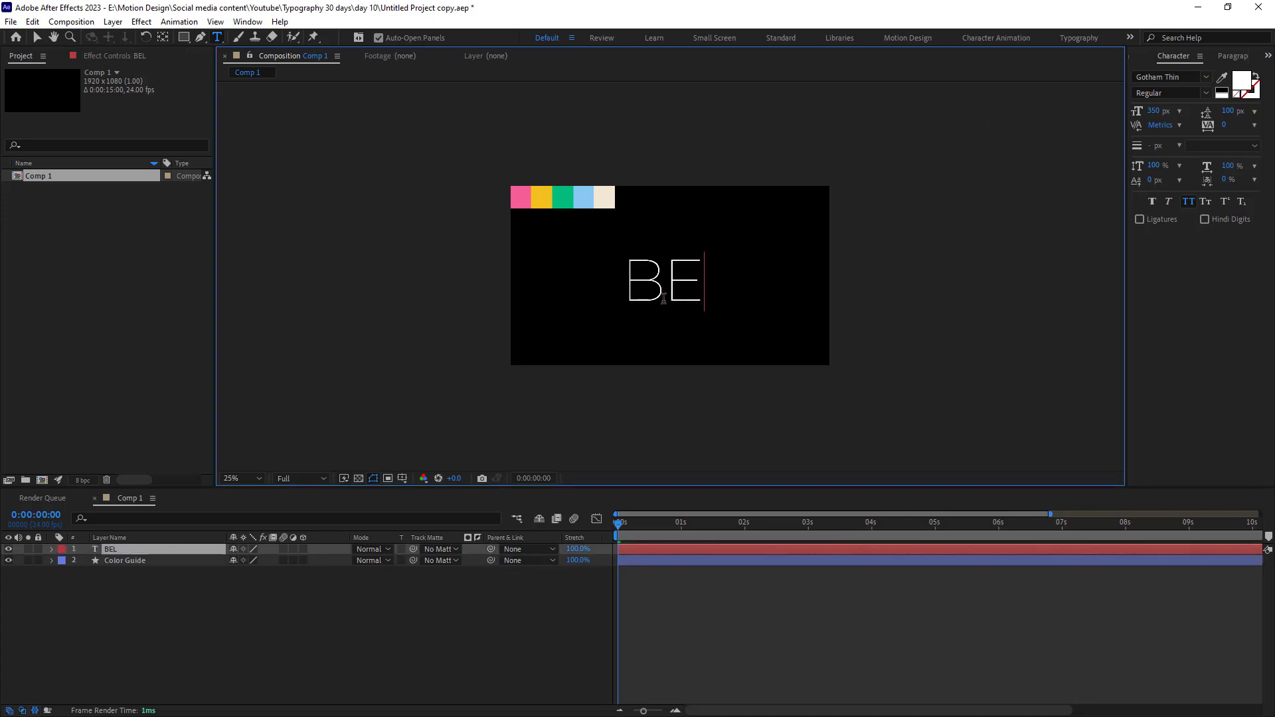
type("LIEVE")
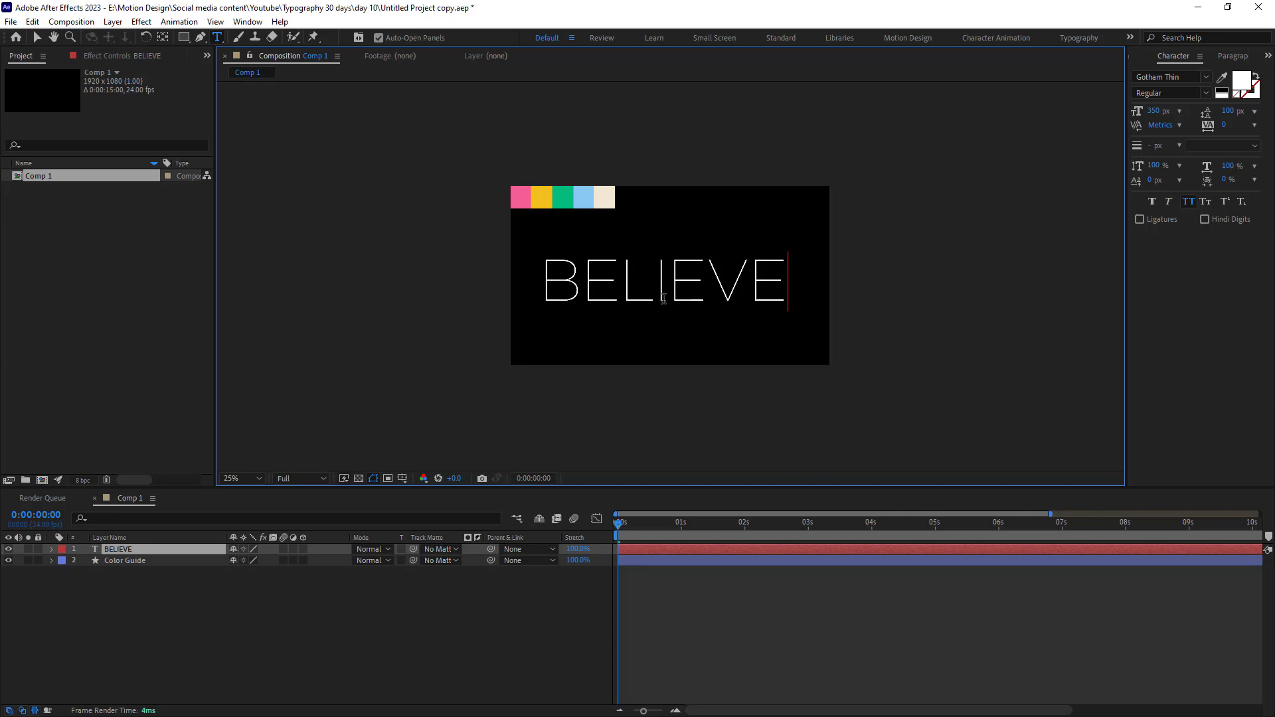
Step: Centre the BELIEVE text horizontally and vertically in the composition, leaving the layer deselected
left_click(37, 37)
left_click(1133, 55)
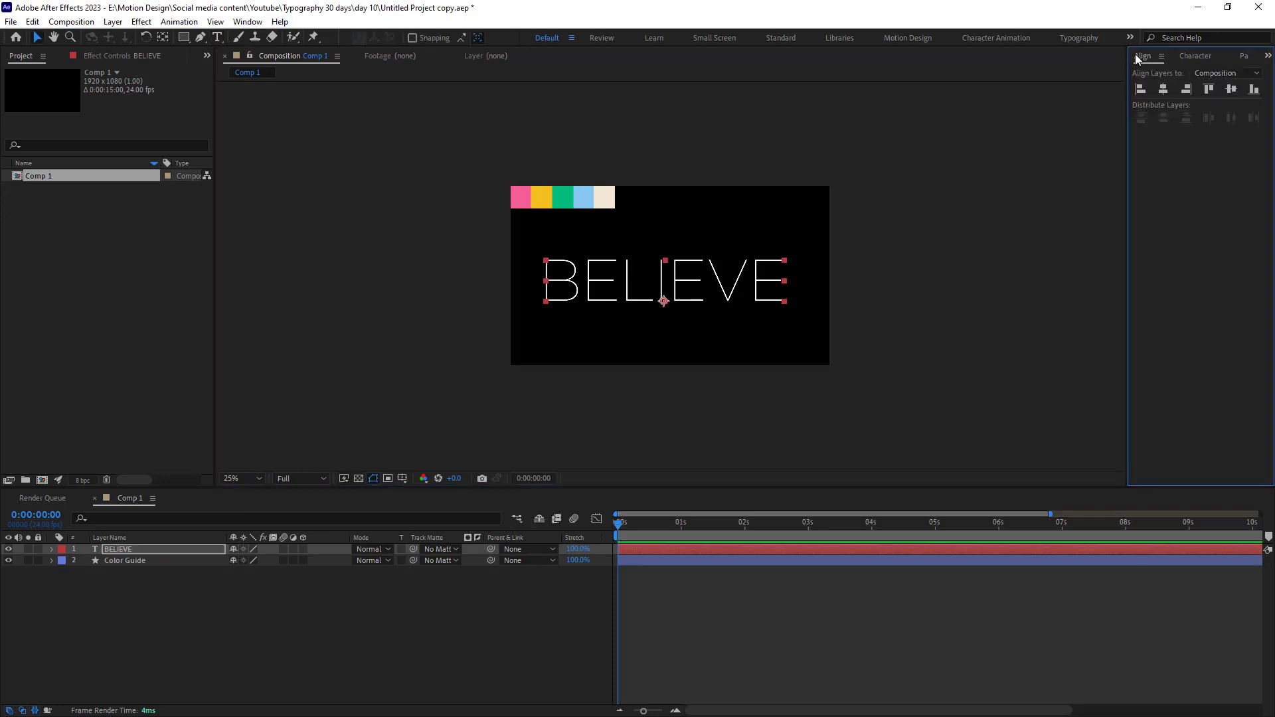
left_click(1164, 89)
left_click(1227, 92)
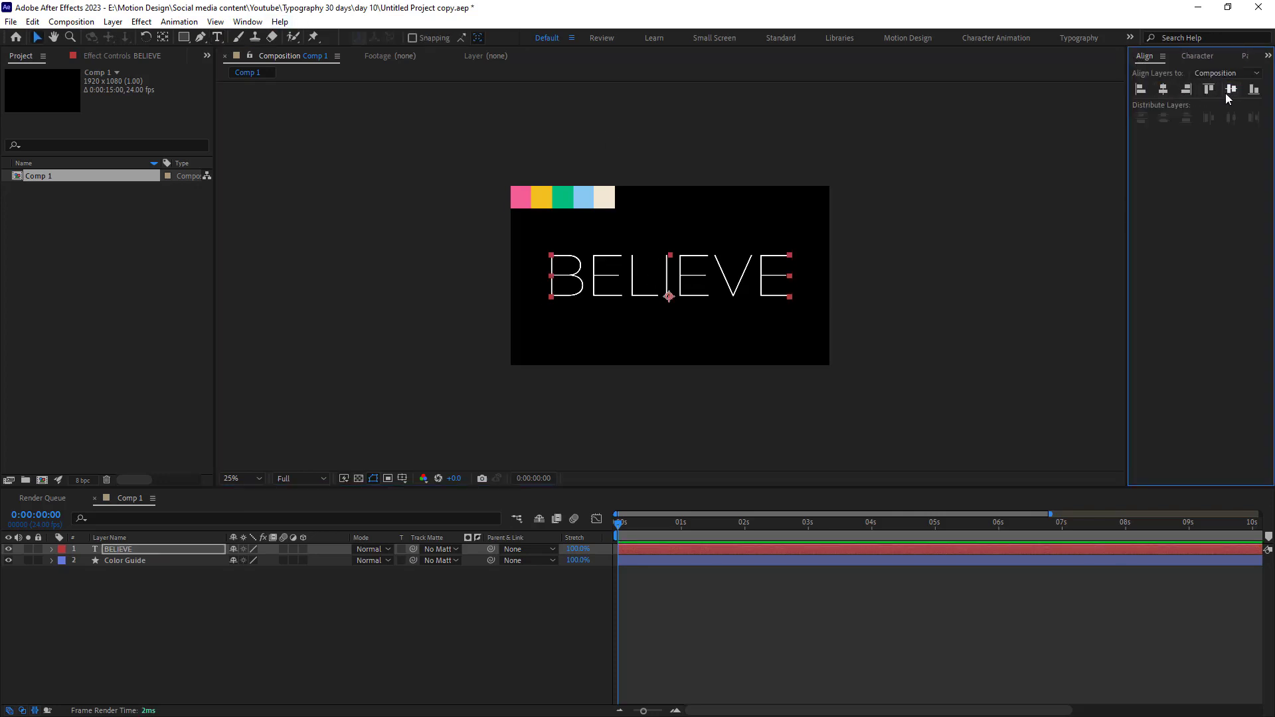
left_click(437, 603)
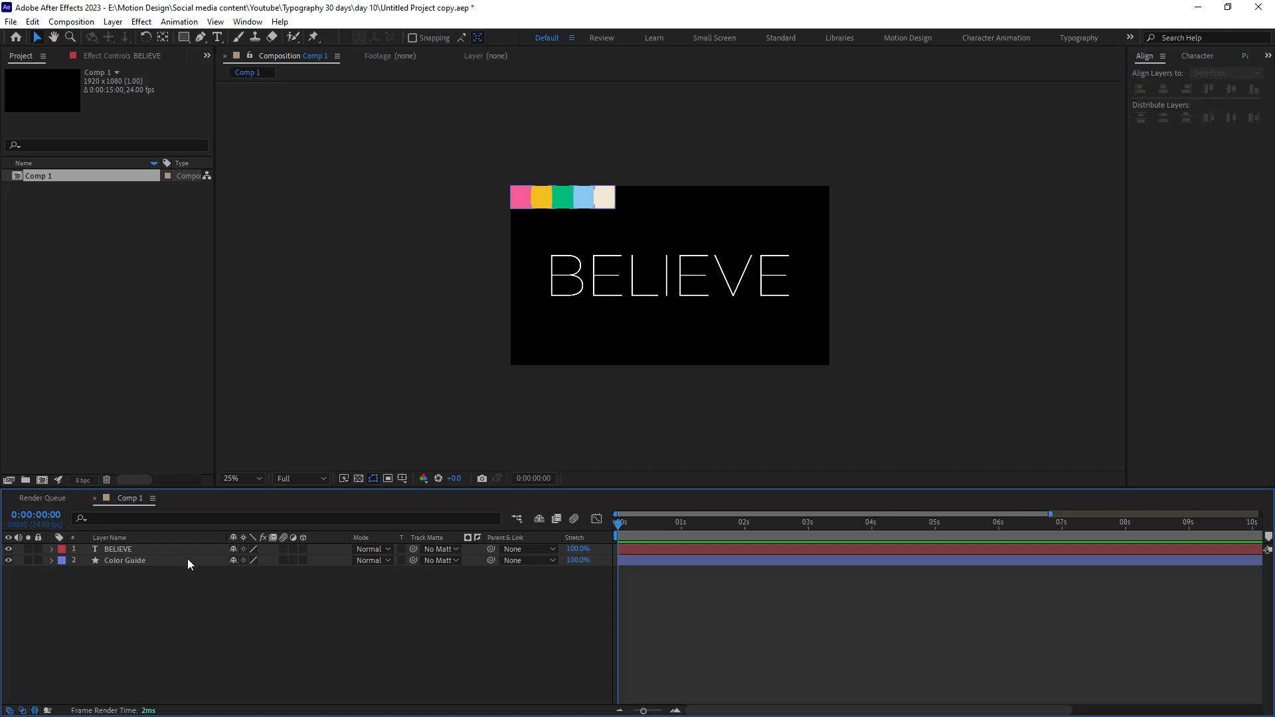
Step: Duplicate the BELIEVE text layer and set the duplicate's font to Gotham Black
left_click(165, 549)
key("ctrl+d")
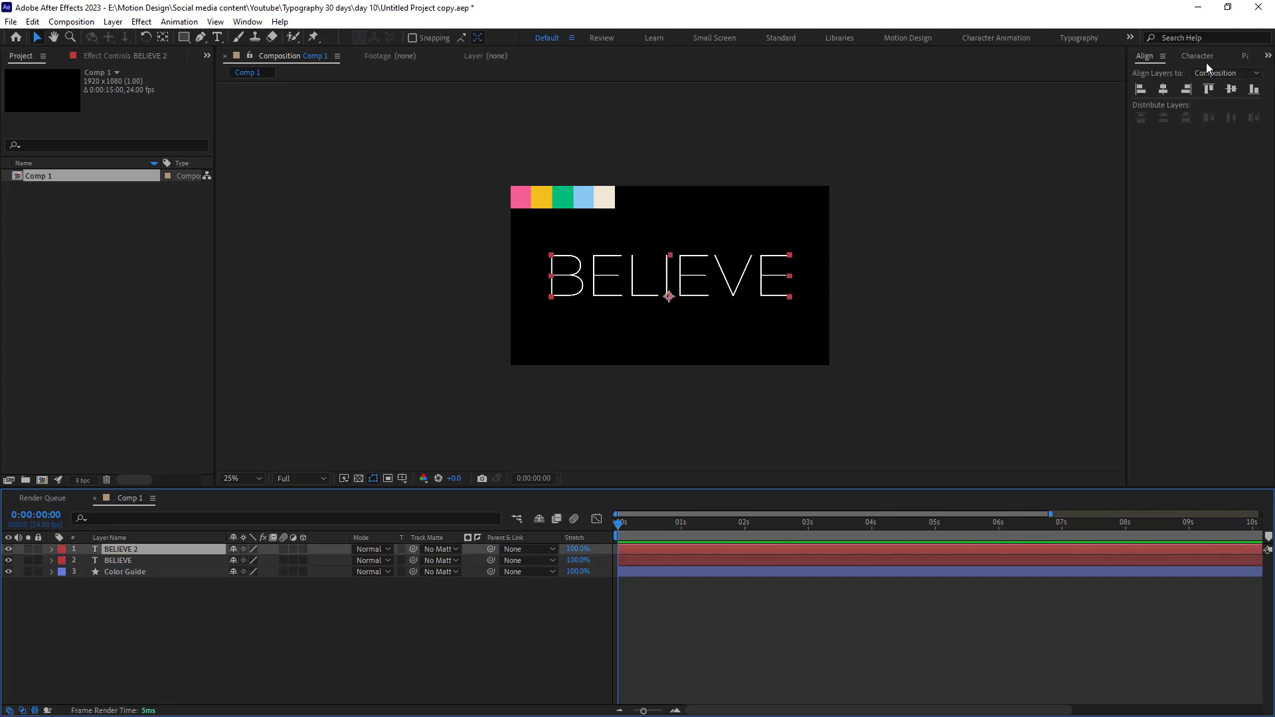
left_click(1192, 57)
left_click(1208, 77)
key("Down")
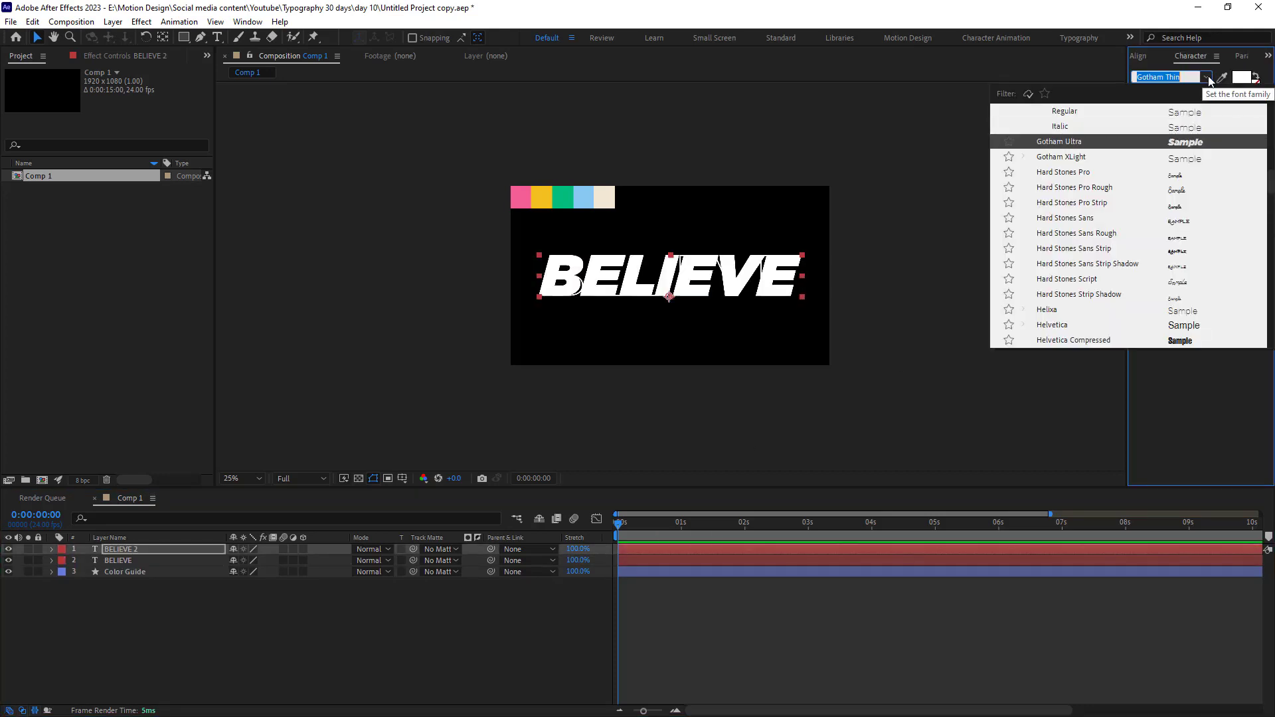
key("Up")
key("Up")
key("Up")
key("Return")
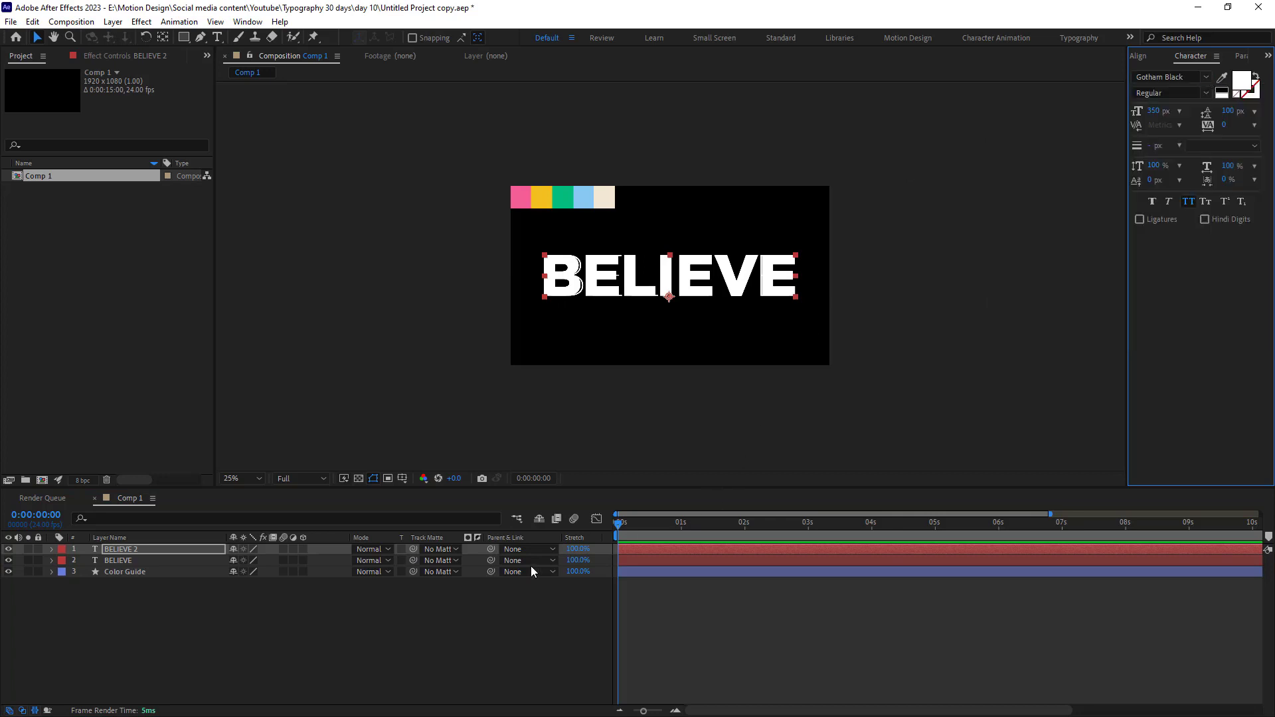
Step: Hide the BELIEVE 2 layer and show it again to compare the thin and black text weights
left_click(60, 584)
left_click(8, 549)
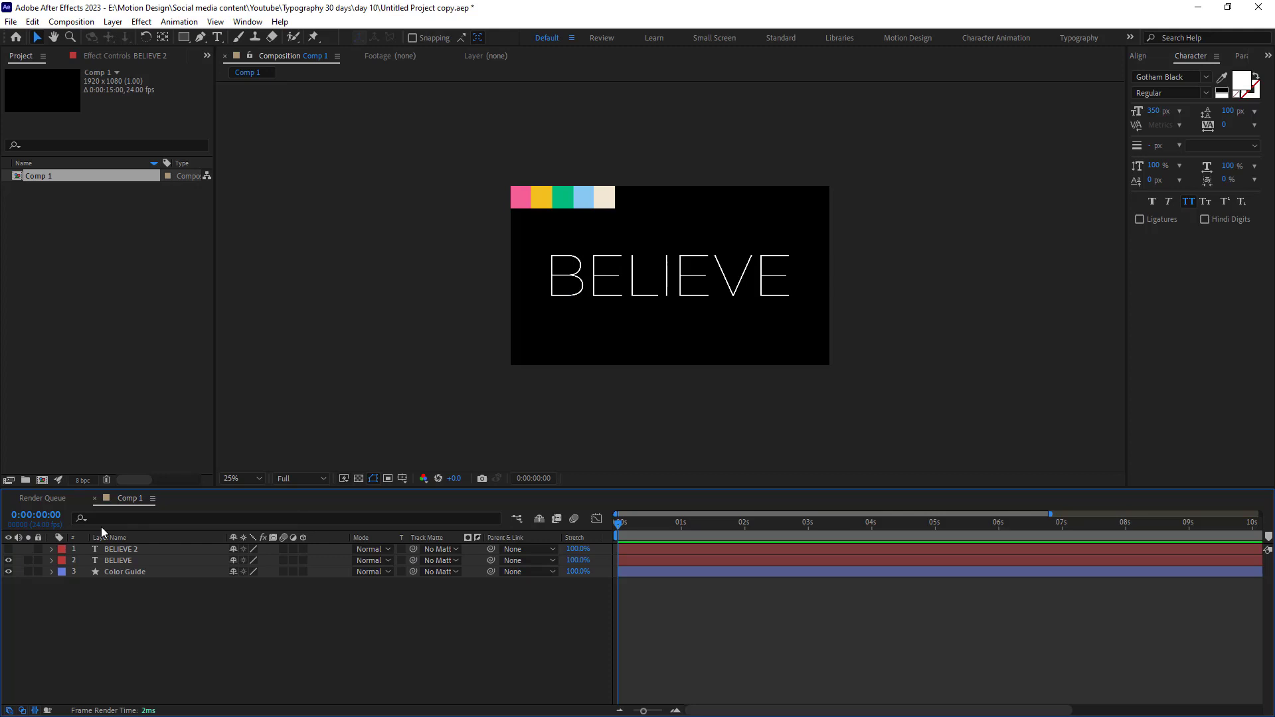
left_click(8, 549)
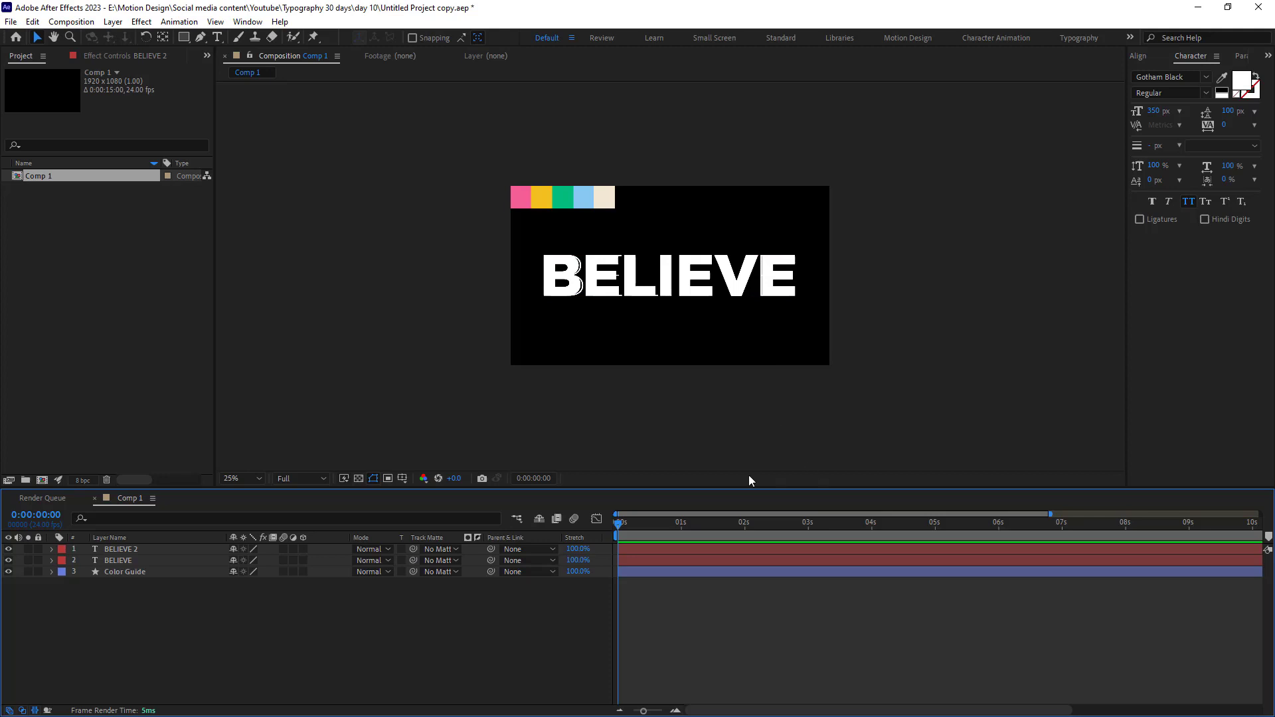
Step: Solo the thin BELIEVE text layer and create shapes from its text
left_click(128, 560)
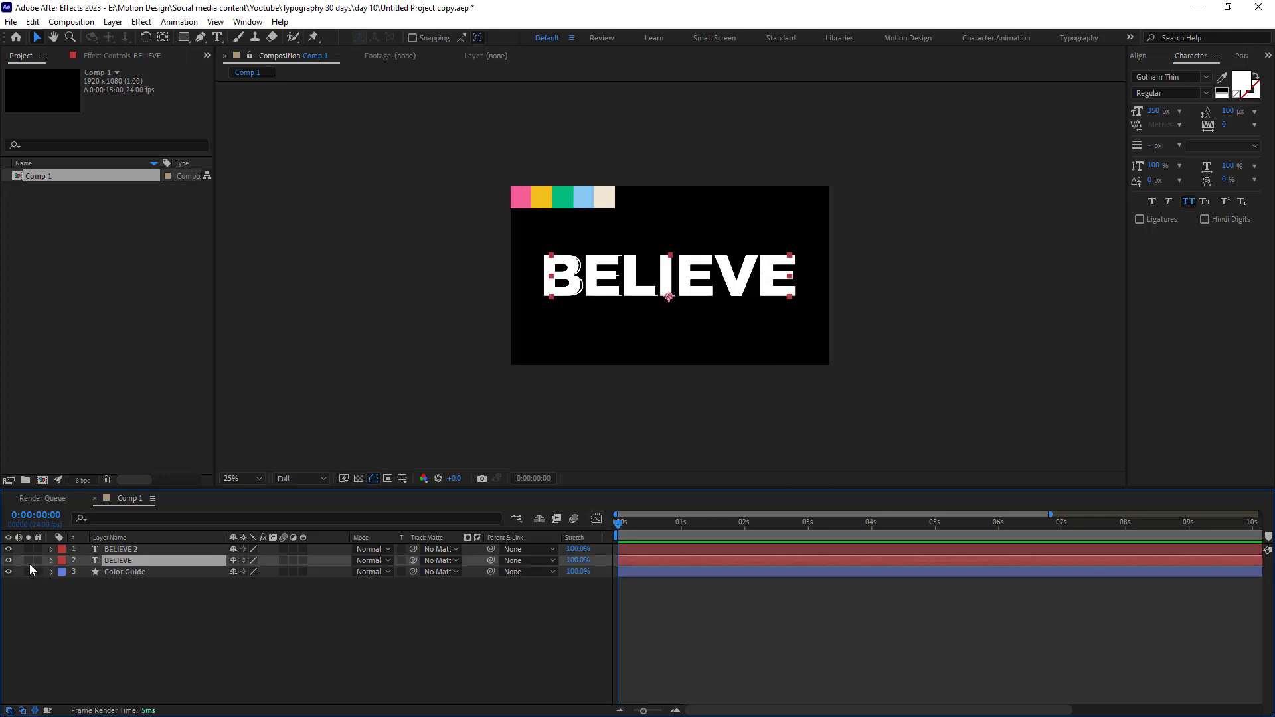
left_click(28, 562)
right_click(112, 561)
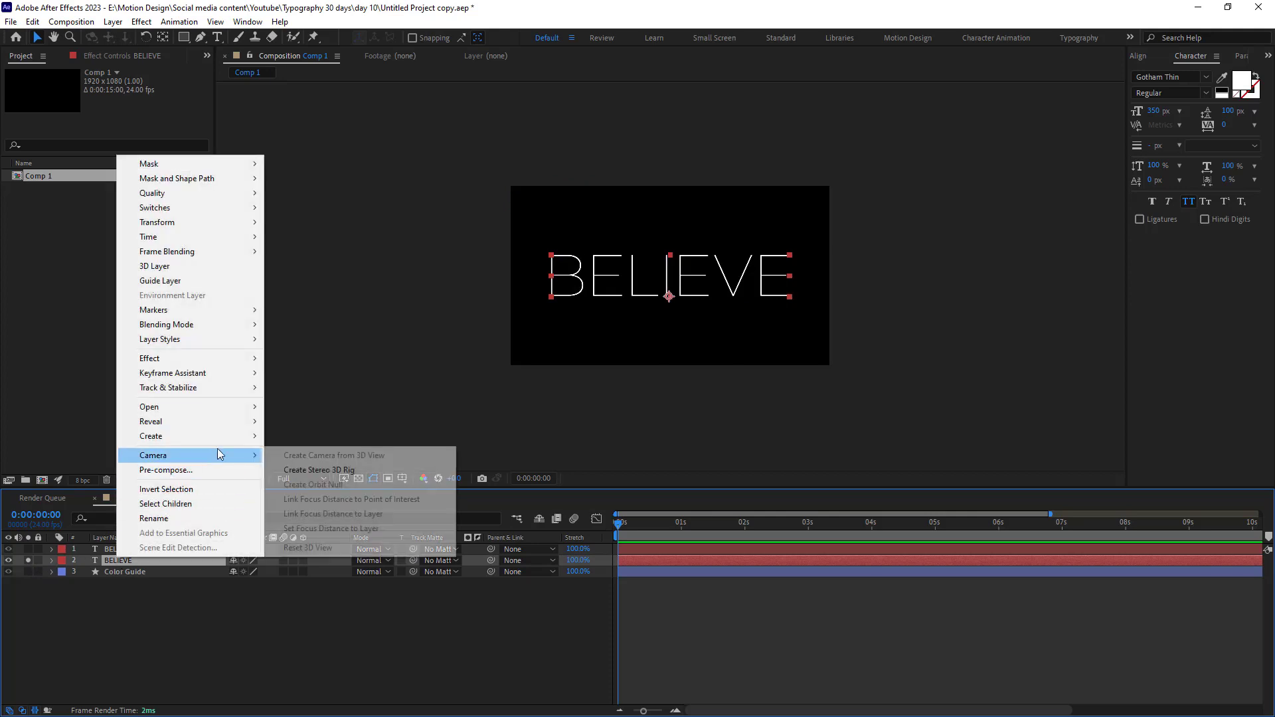
mouse_move(247, 436)
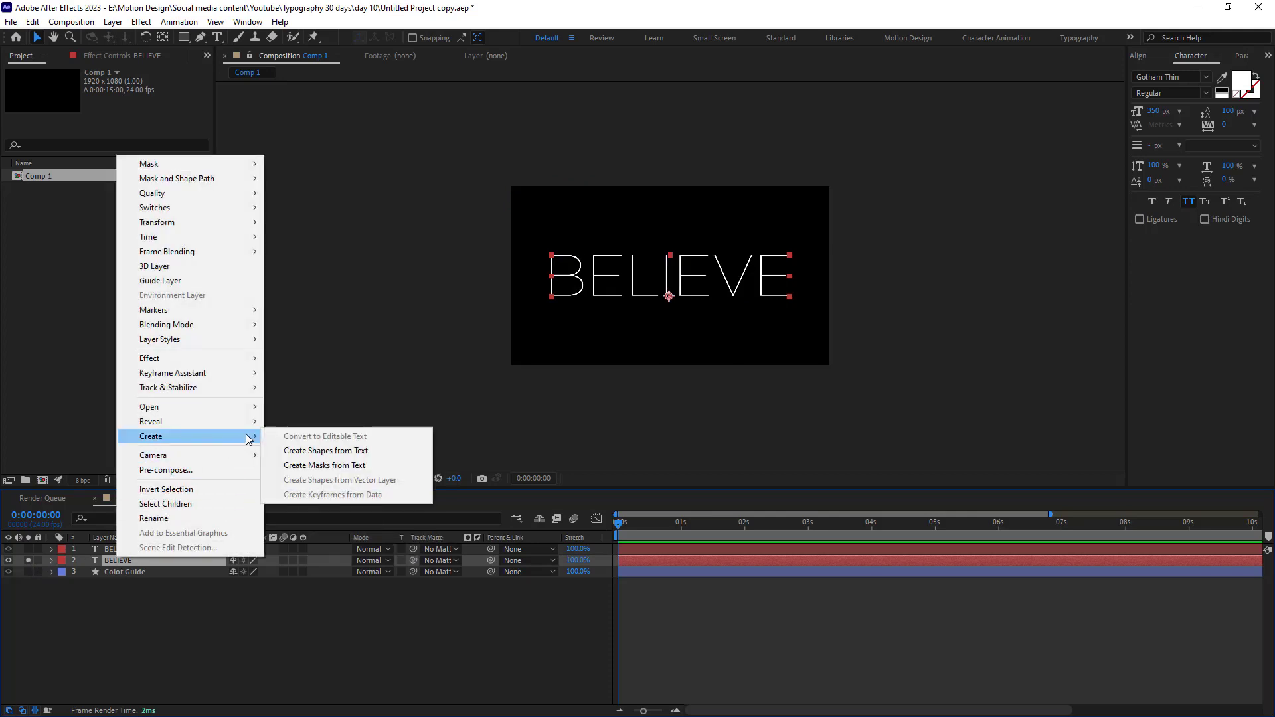
left_click(329, 450)
left_click(258, 633)
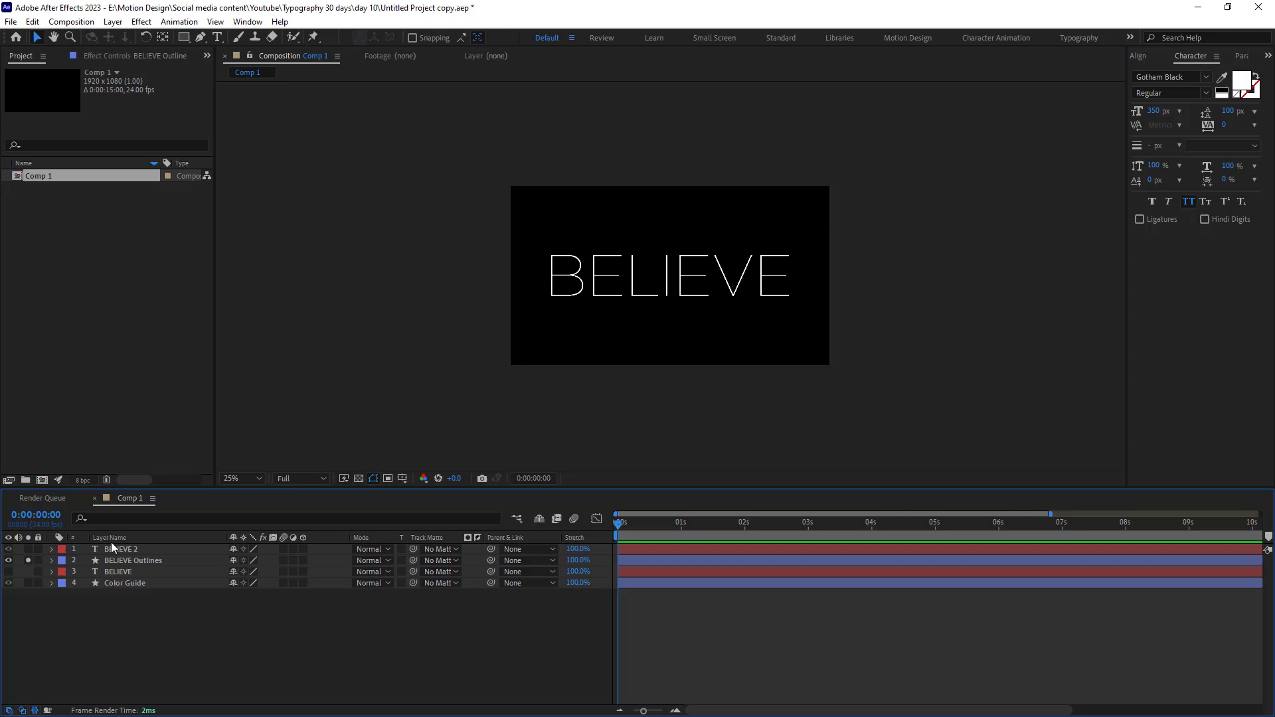
Step: Solo the BELIEVE 2 text layer and change its fill colour to red F31C1C
left_click(119, 550)
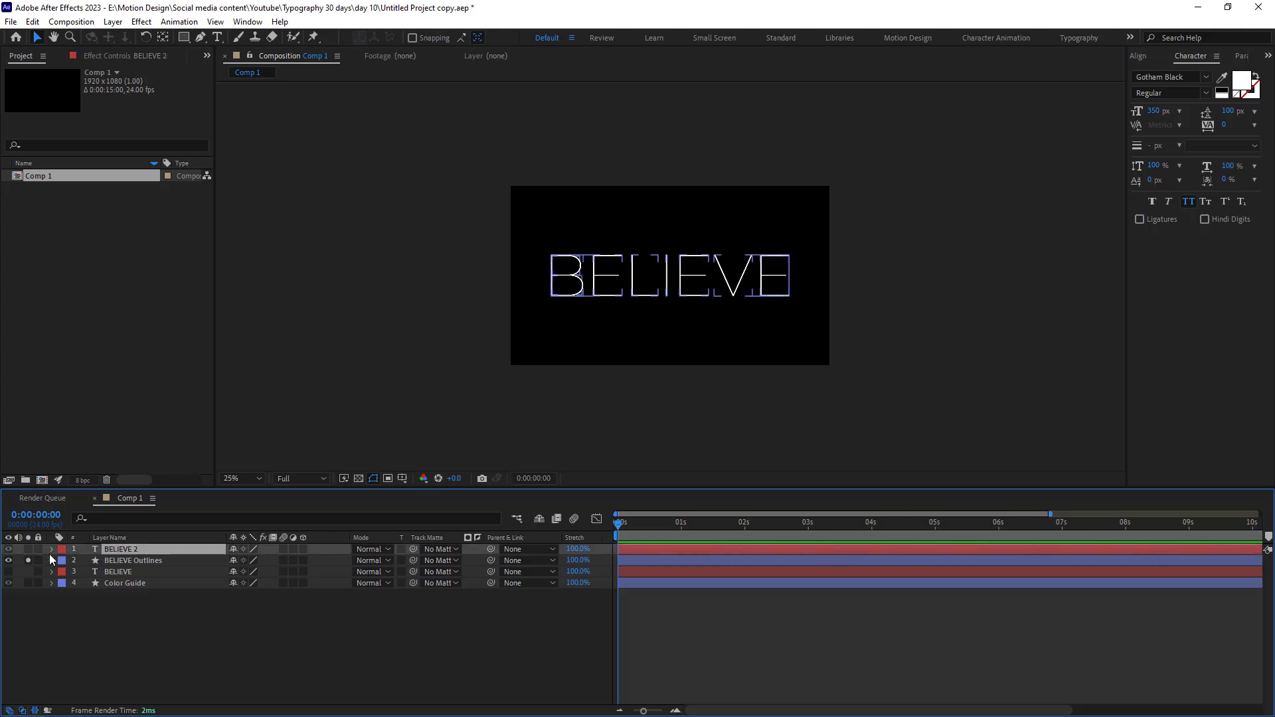
left_click(27, 549)
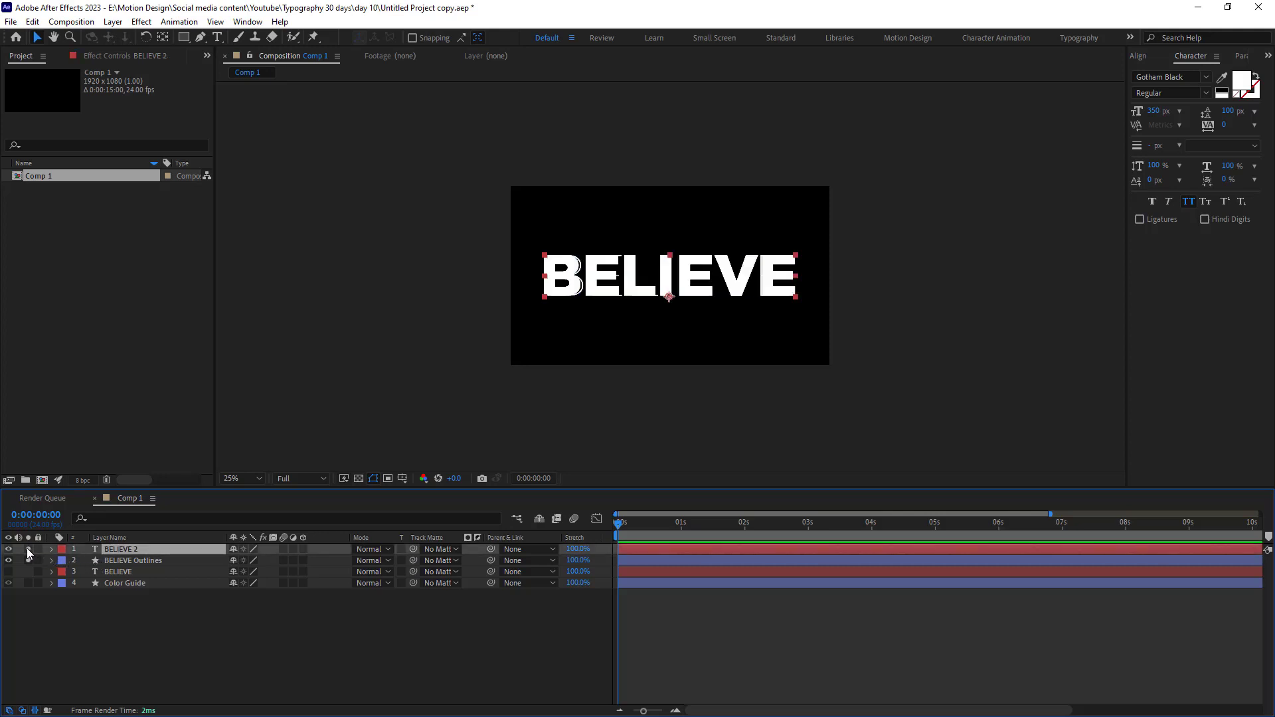
left_click(1242, 80)
left_click(764, 416)
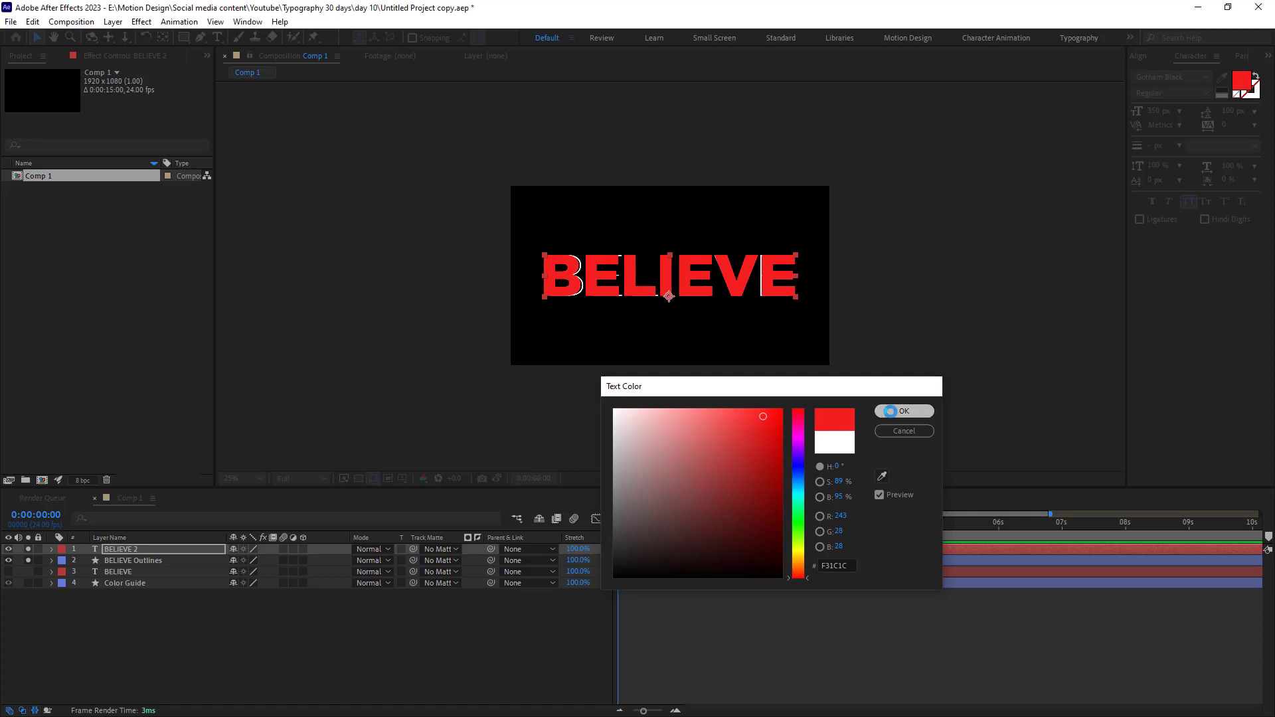
left_click(904, 411)
key("Return")
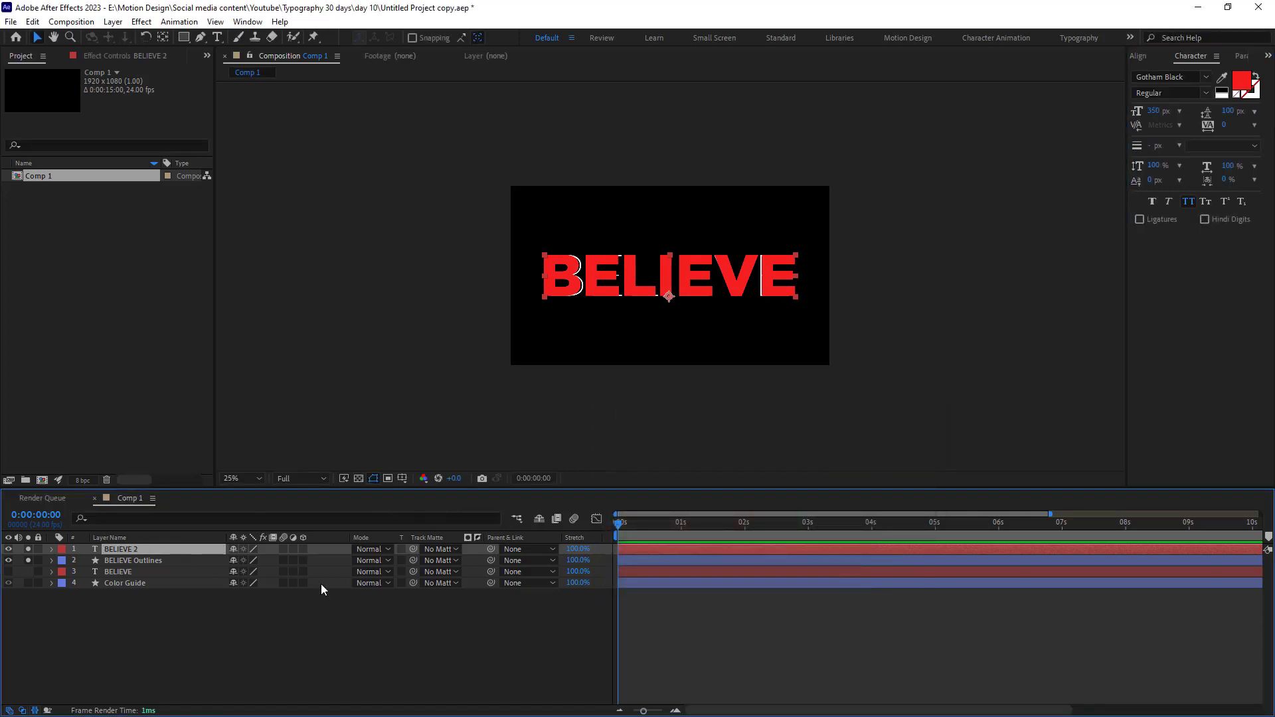
Step: Lower the opacity of the red BELIEVE 2 layer to 37%
key("t")
left_click_drag(245, 560, 194, 560)
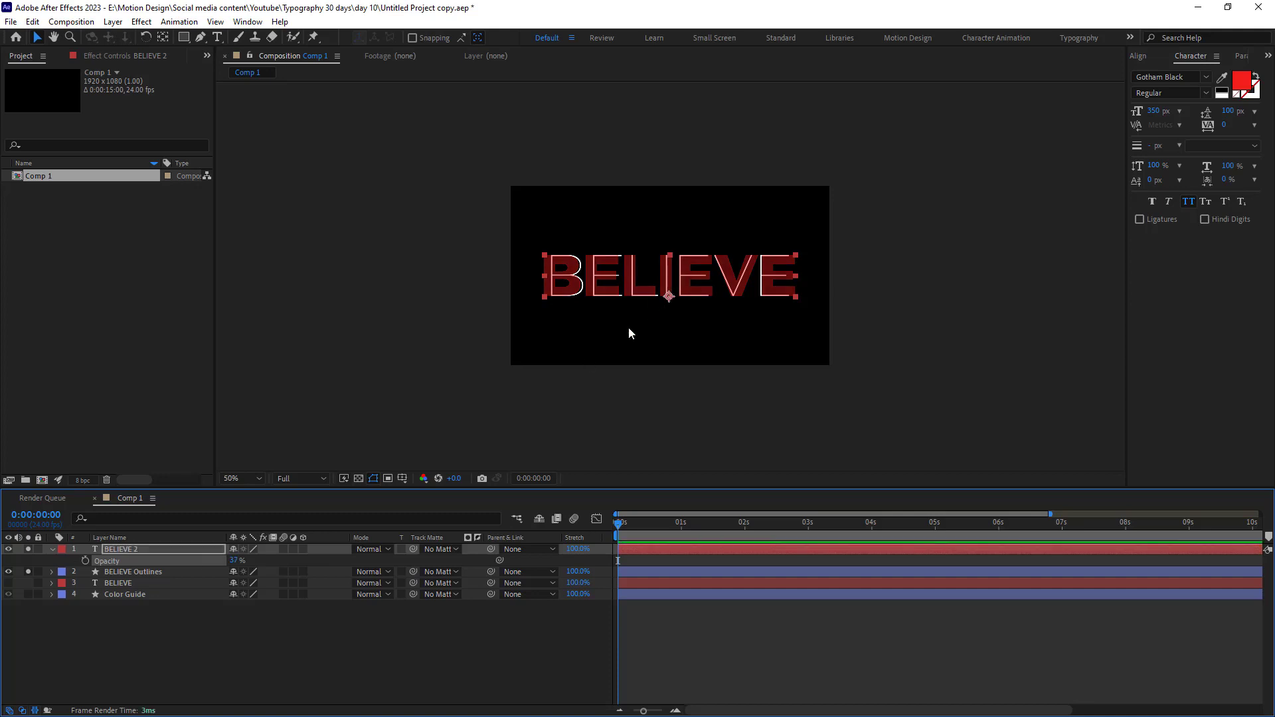
key("period")
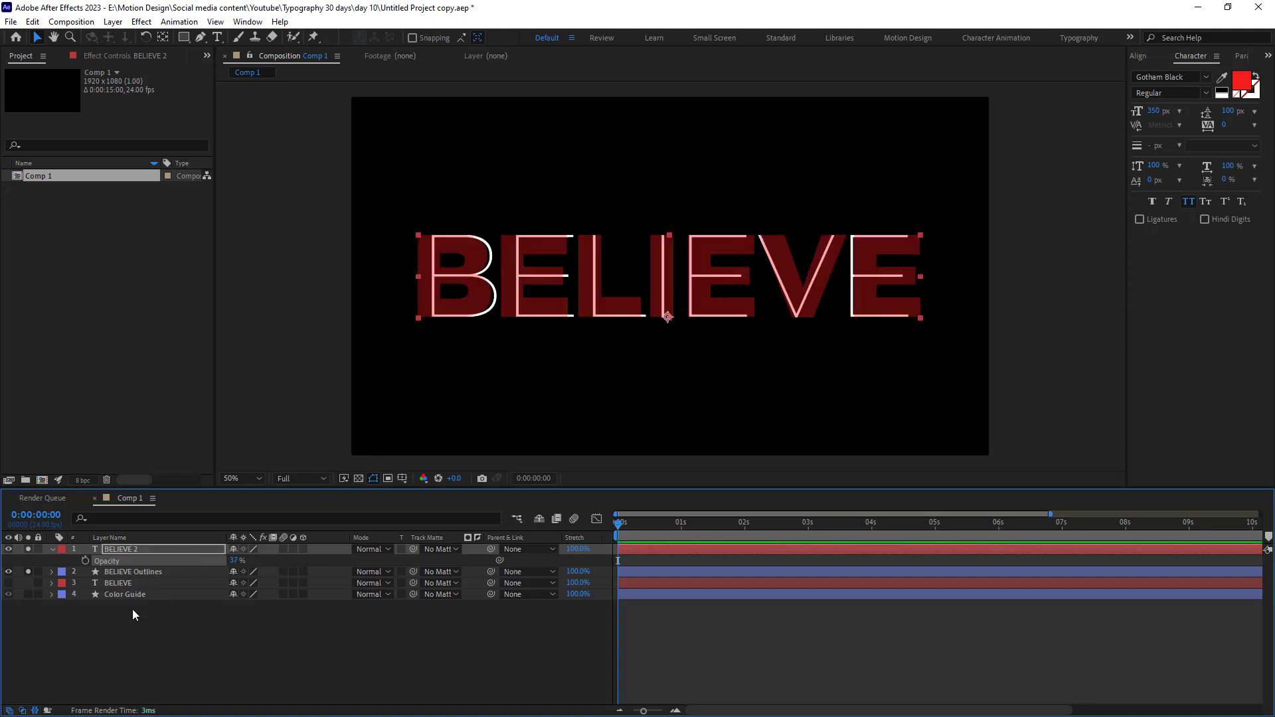
Step: Add starting keyframes at 0:00:00:00 to all three paths of the letter B in the BELIEVE Outlines layer
left_click(147, 572)
left_click(52, 572)
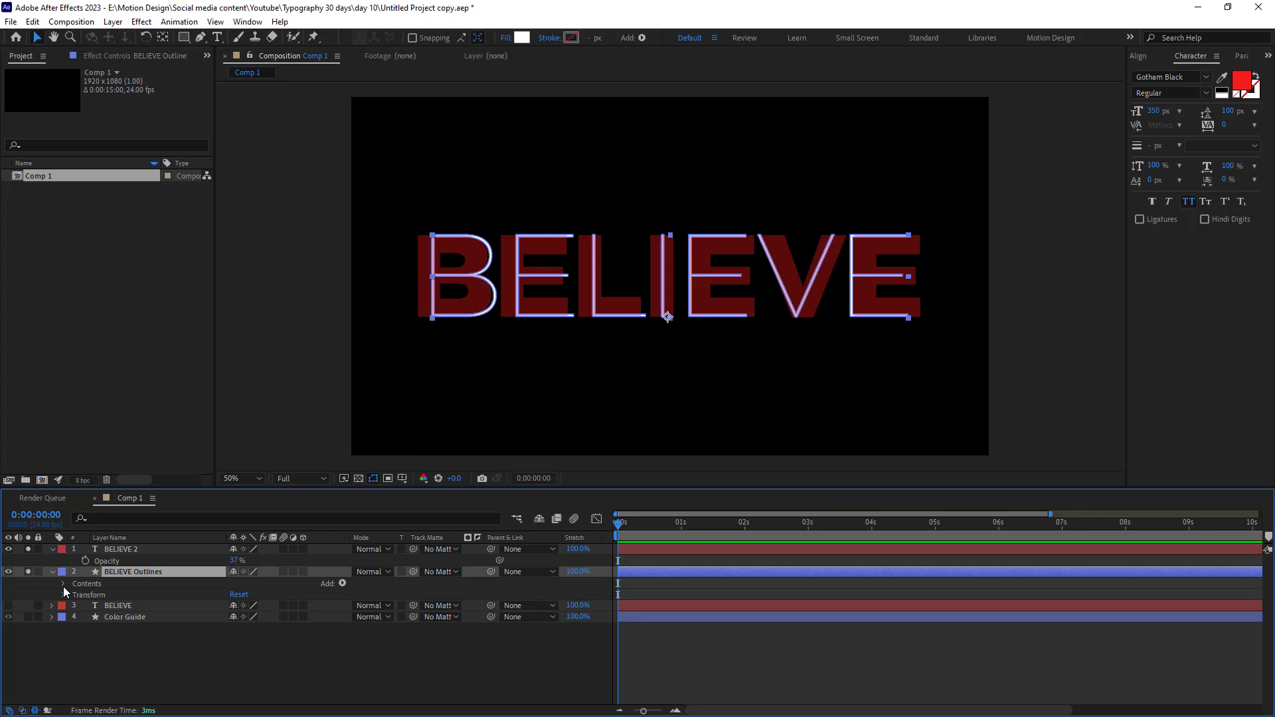
left_click(63, 585)
left_click(74, 595)
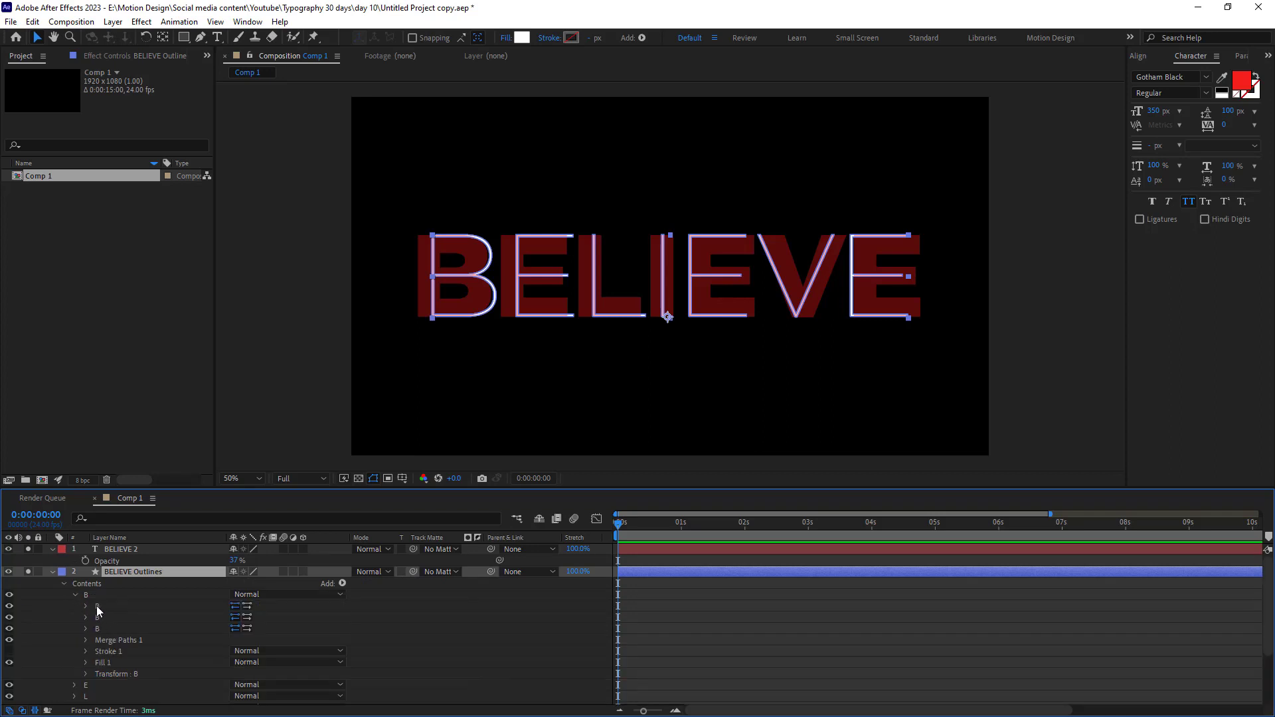
left_click(97, 606)
left_click(86, 606)
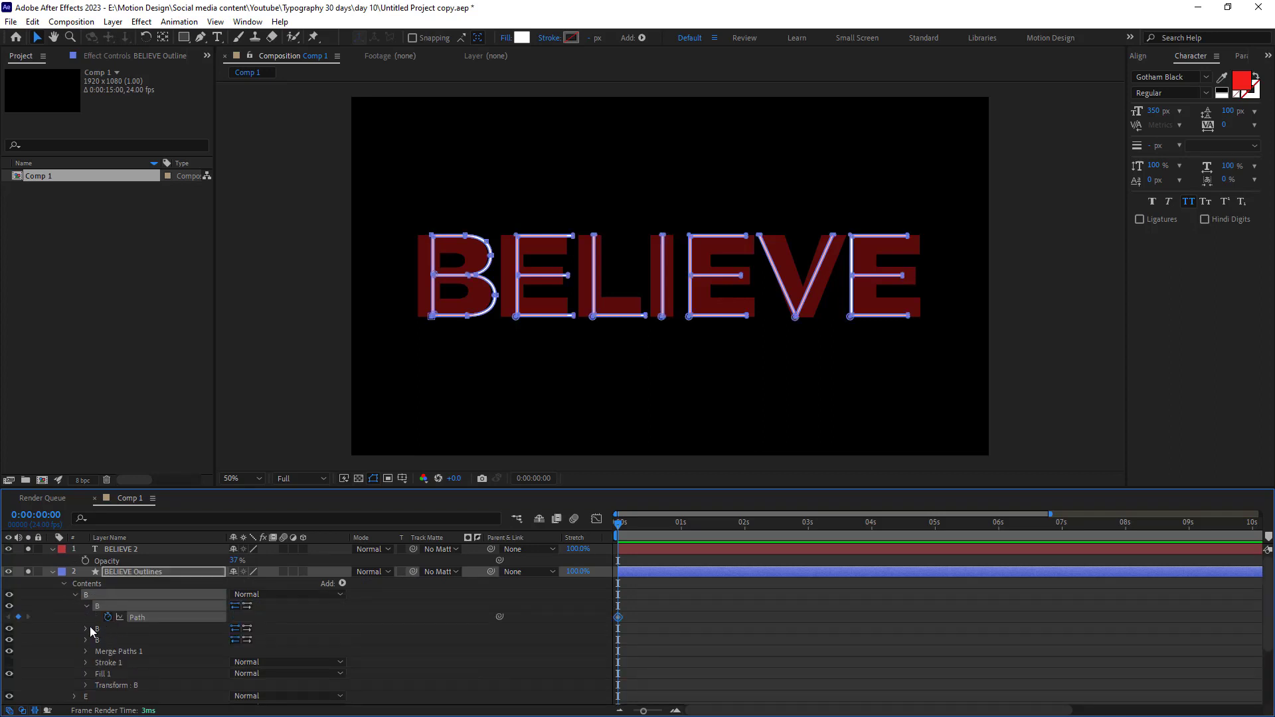
left_click(86, 629)
left_click(109, 641)
left_click(87, 651)
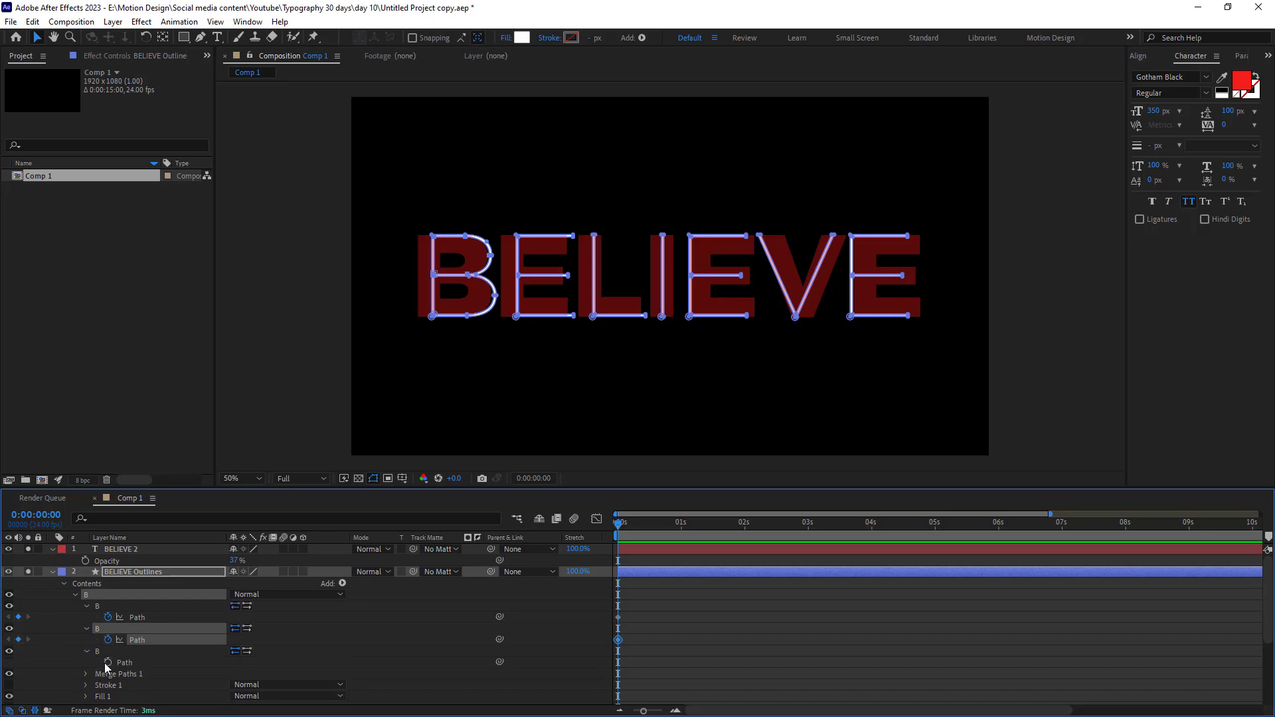
left_click(106, 662)
Step: At 0:00:00:09, move the B outline's lower-left and upper-left points outward to the left edge of the bold red B
key("Page_Down")
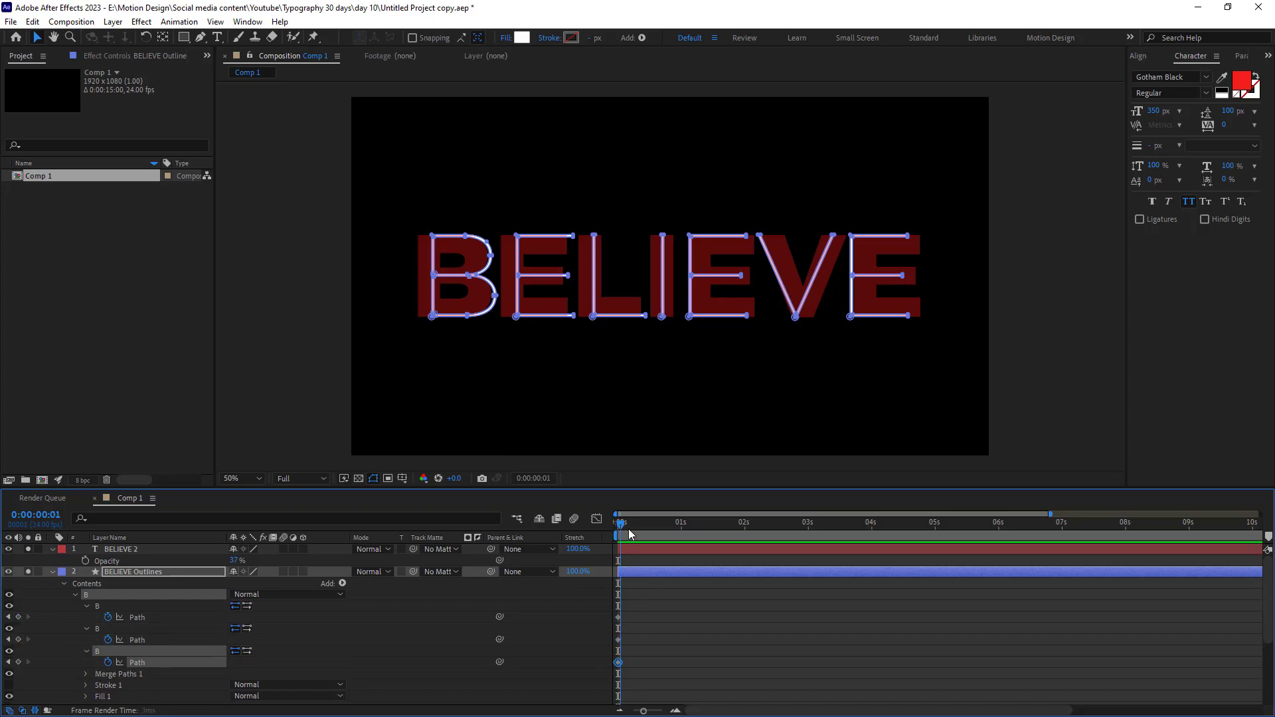
left_click_drag(630, 533, 645, 529)
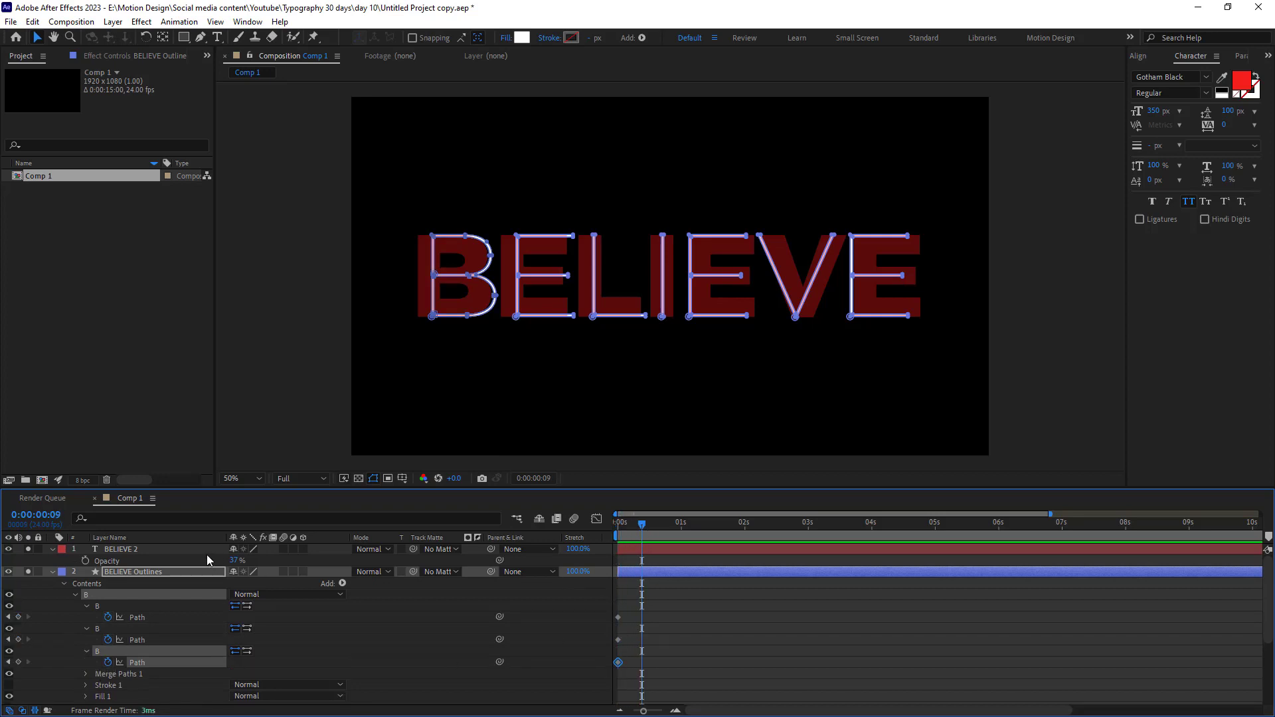
key("u")
key("period")
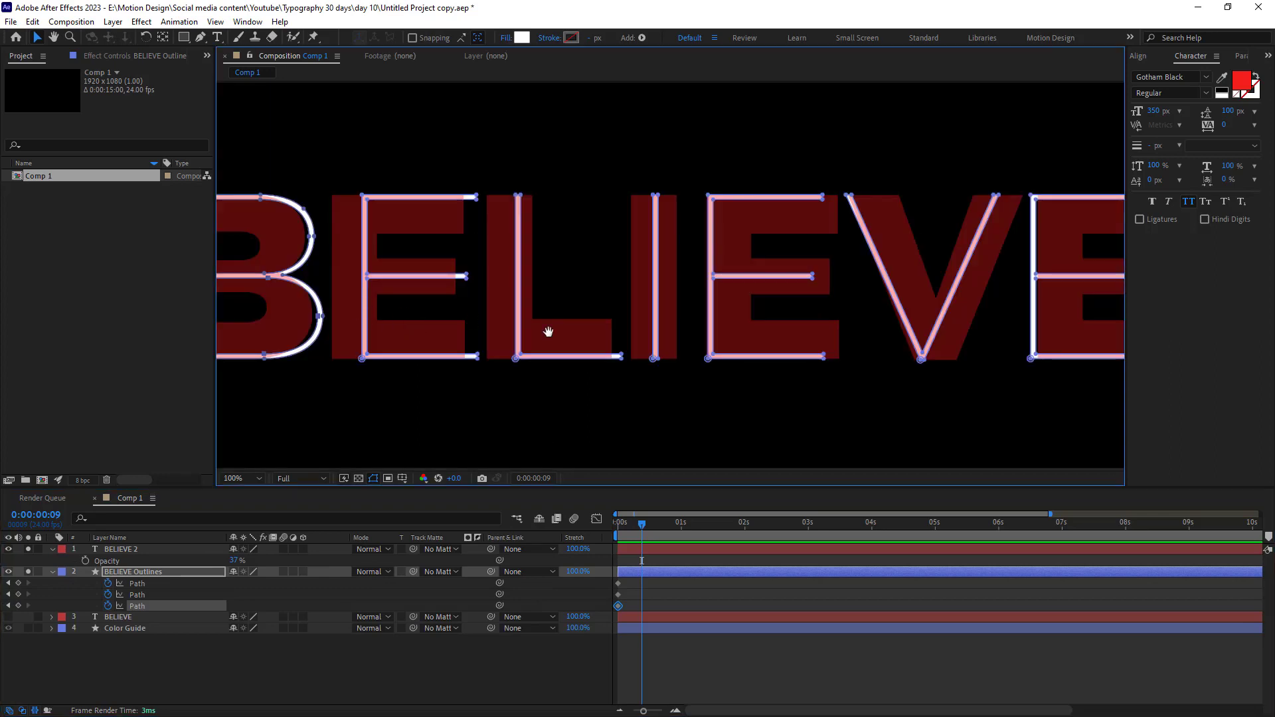
left_click_drag(548, 332, 966, 377)
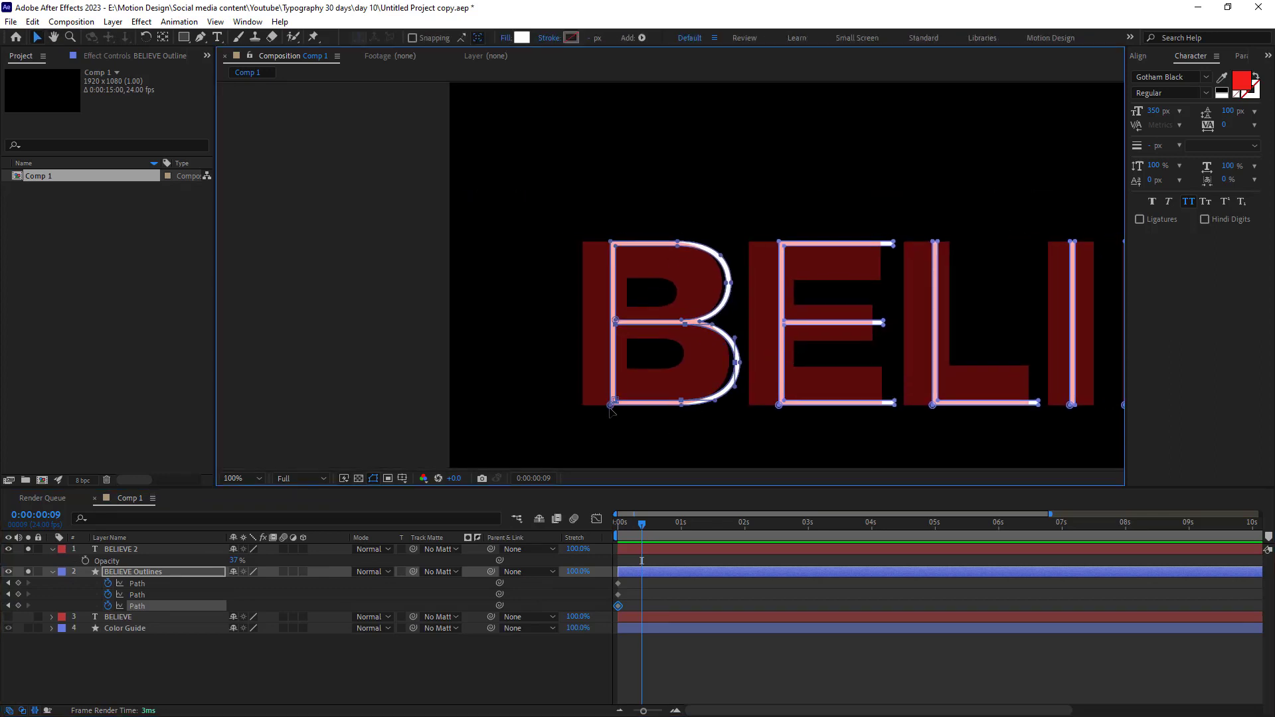
left_click_drag(611, 404, 581, 406)
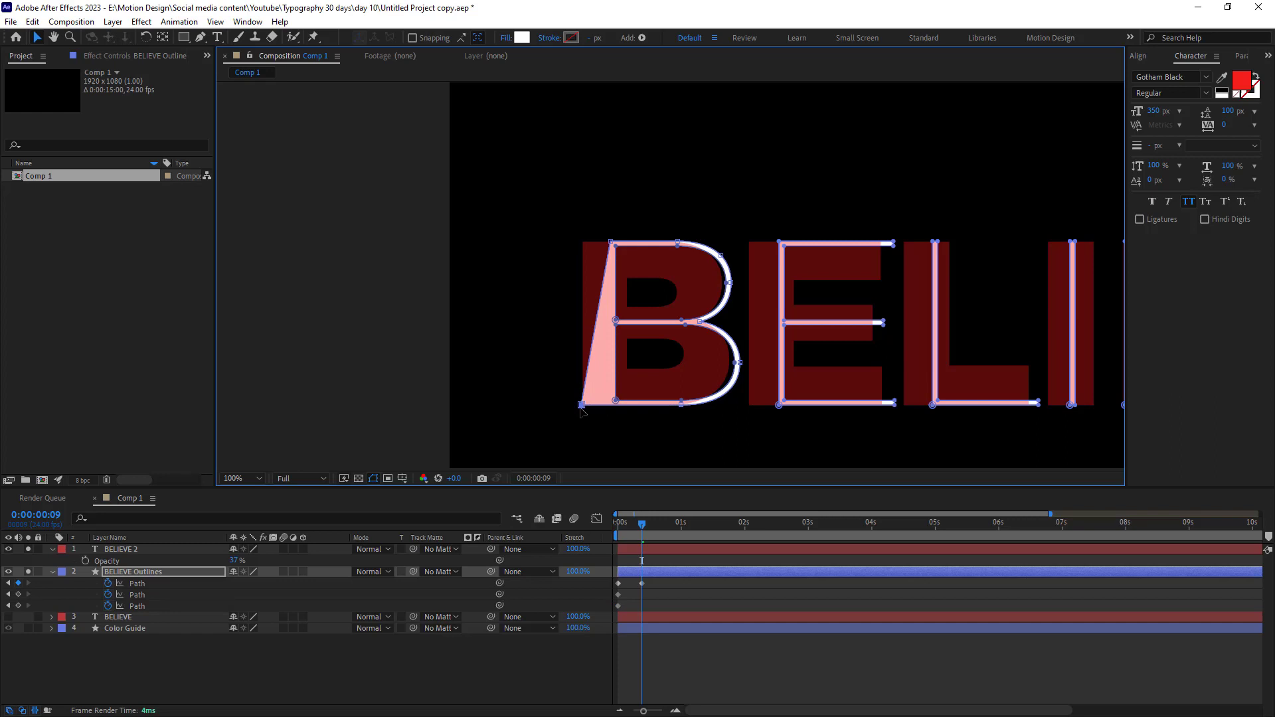
left_click_drag(611, 243, 585, 244)
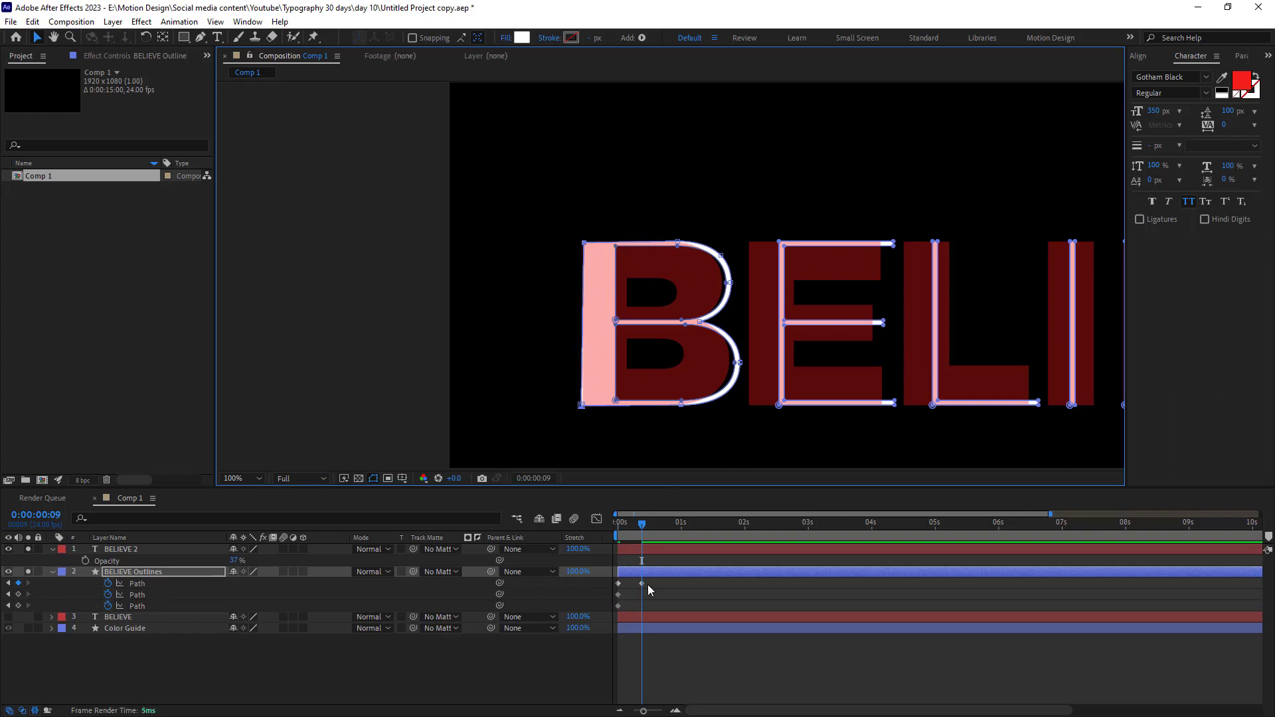
Step: Return to frame 0:00:00:00 and delete all path keyframes of the letter B in the BELIEVE Outlines layer
left_click_drag(643, 531, 570, 525)
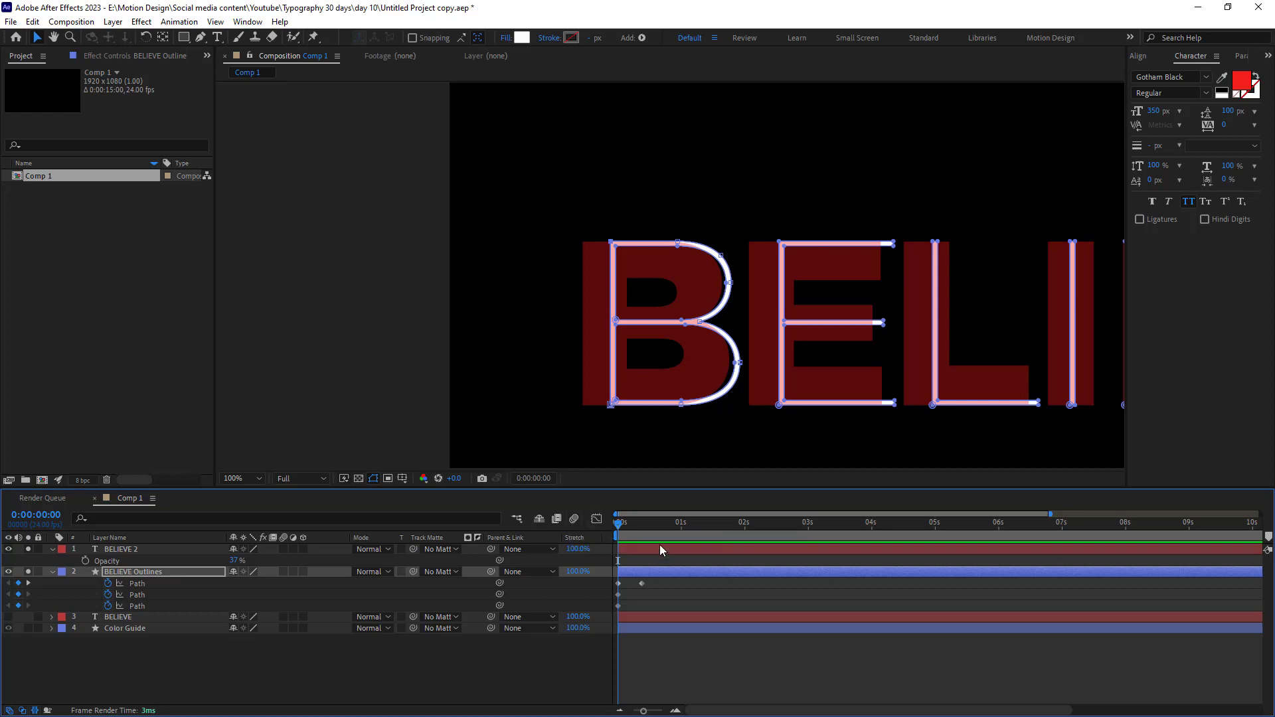
left_click_drag(681, 587, 606, 605)
key("Delete")
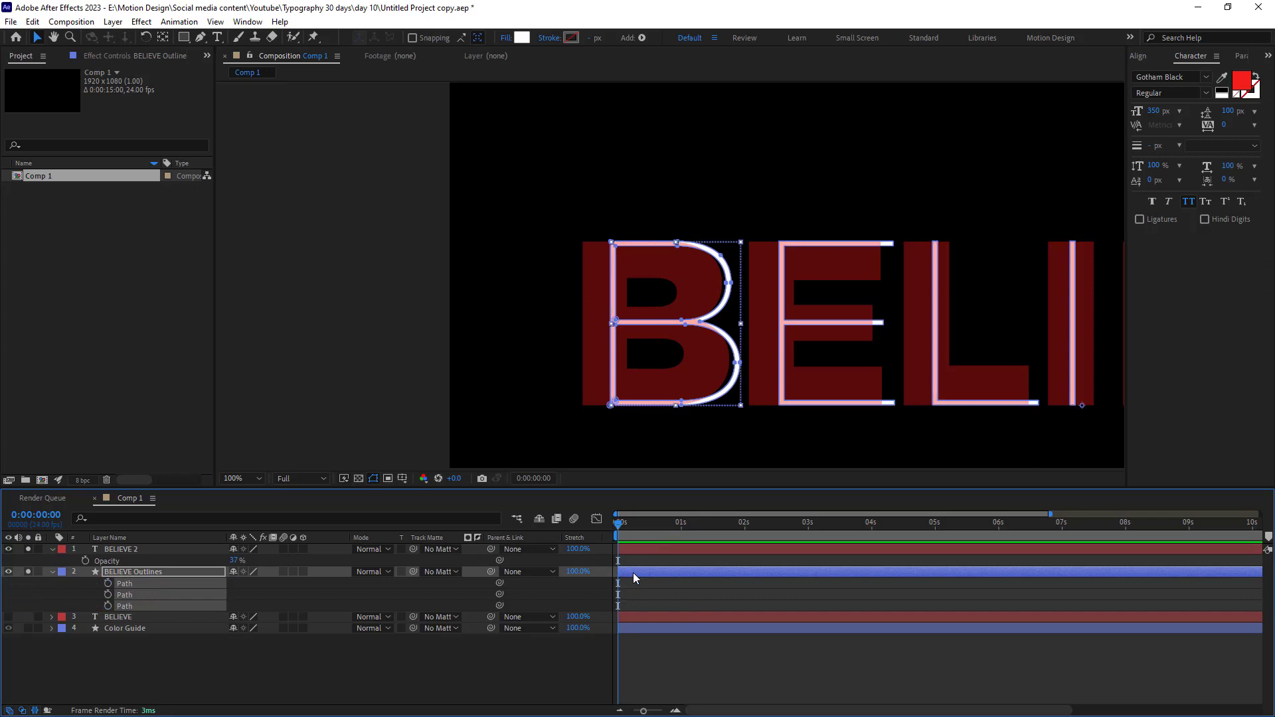
Step: Convert the red BELIEVE 2 text layer into shape outlines
left_click(52, 573)
left_click(119, 550)
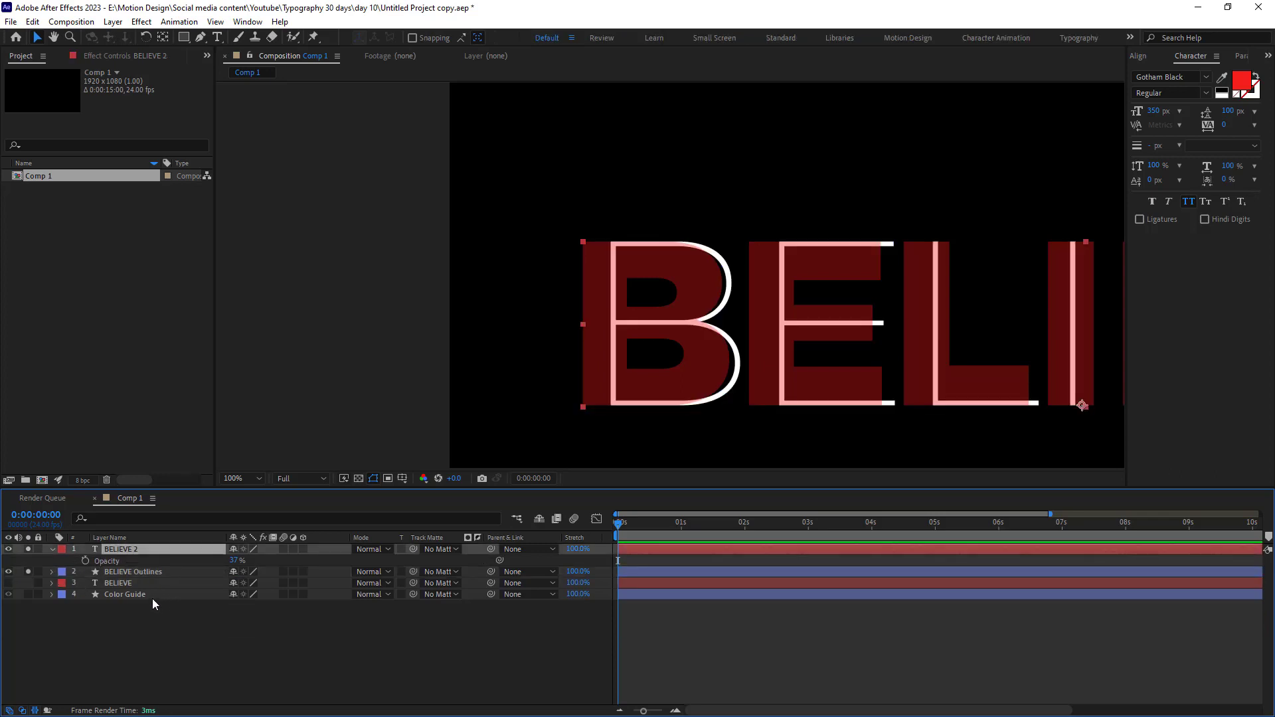
left_click(51, 549)
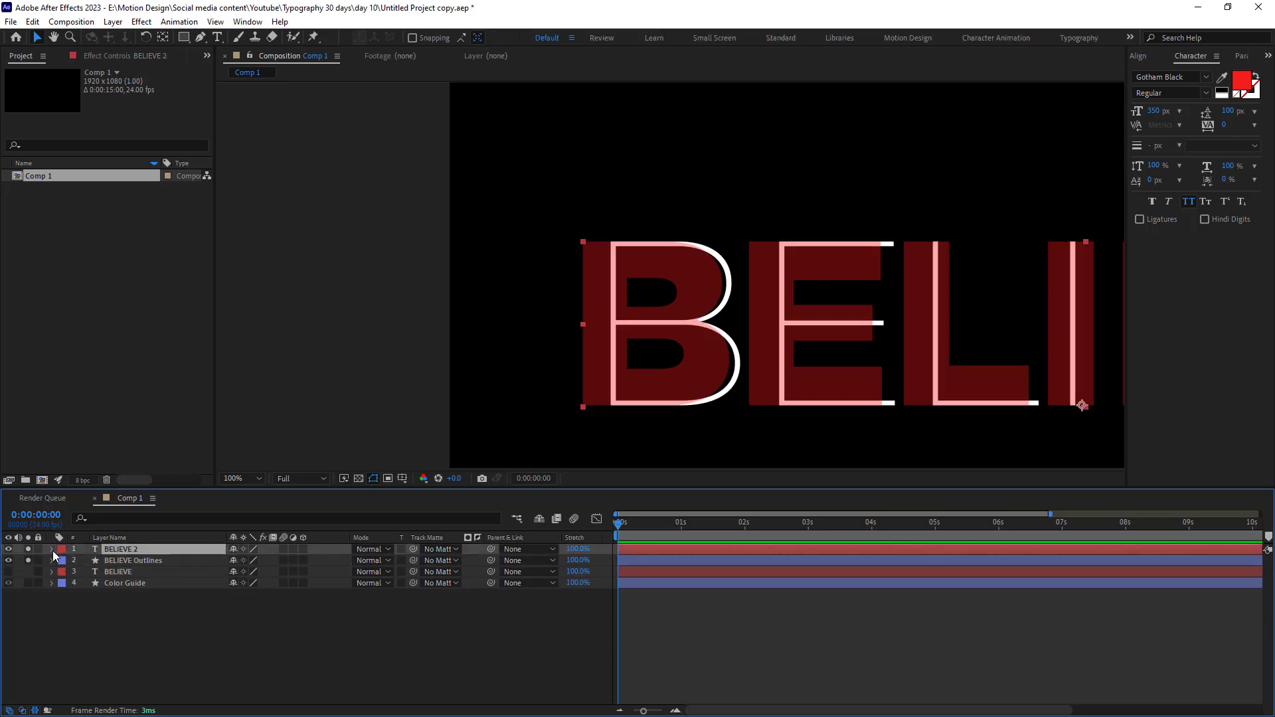
right_click(110, 549)
mouse_move(226, 429)
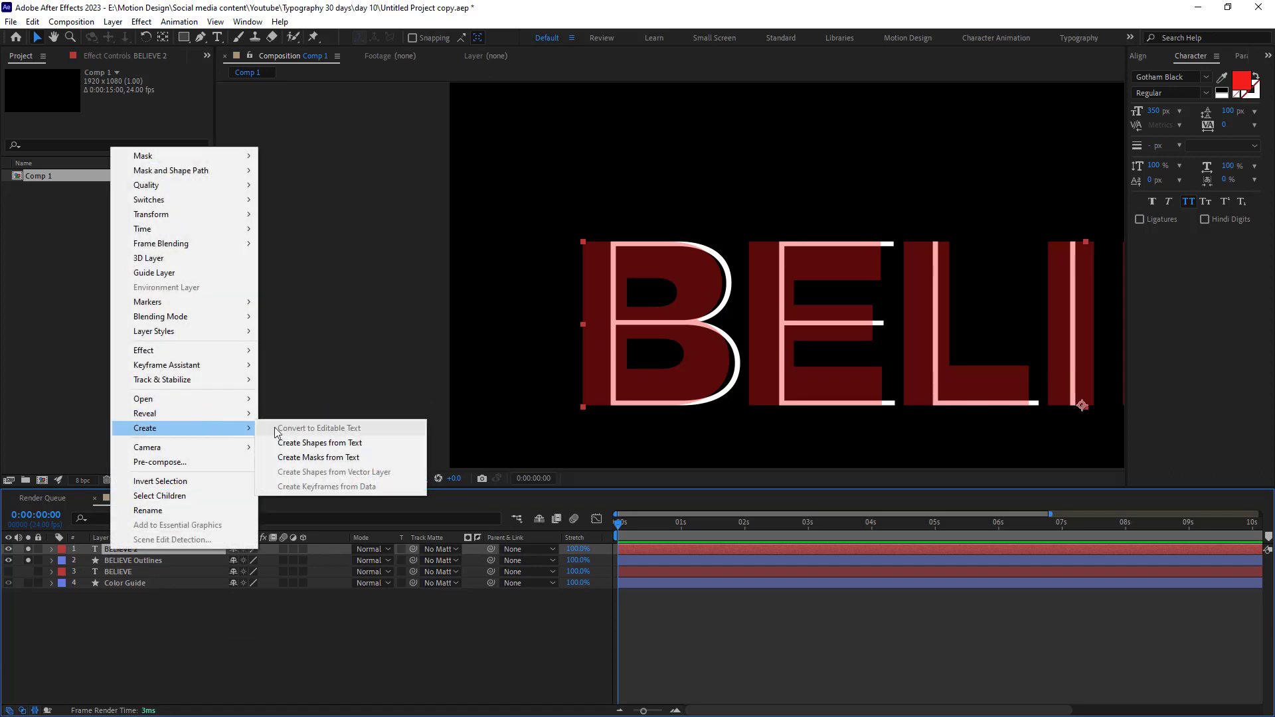
left_click(305, 442)
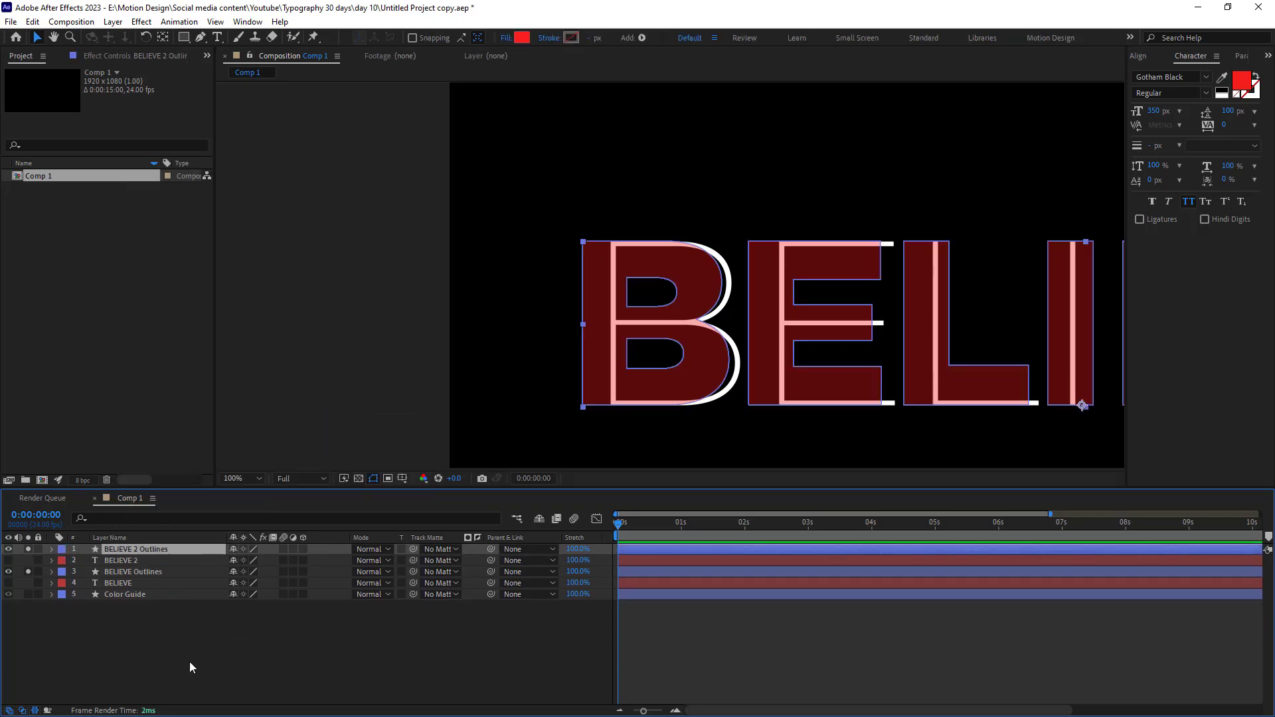
Step: Filter the timeline for path and add keyframes at 0:00:00:00 to all paths of BELIEVE 2 Outlines with Crazy Shapes Path Keys
left_click(164, 518)
type("path")
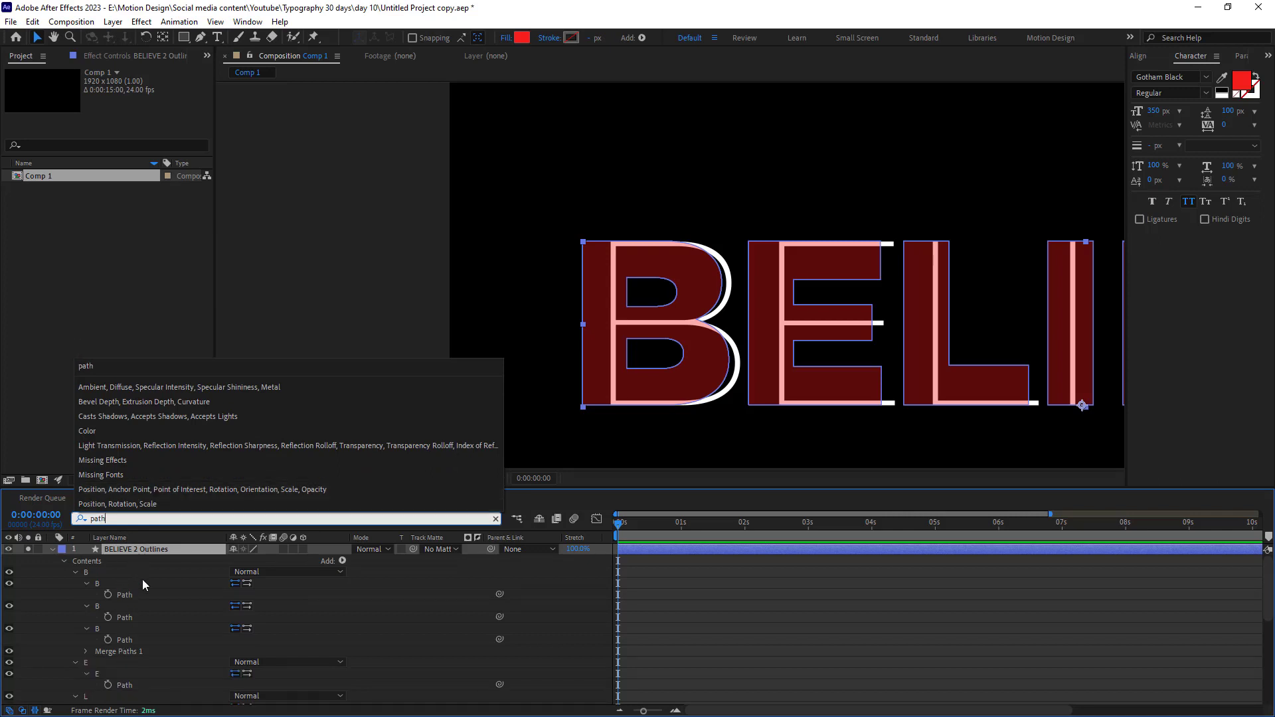
left_click(172, 550)
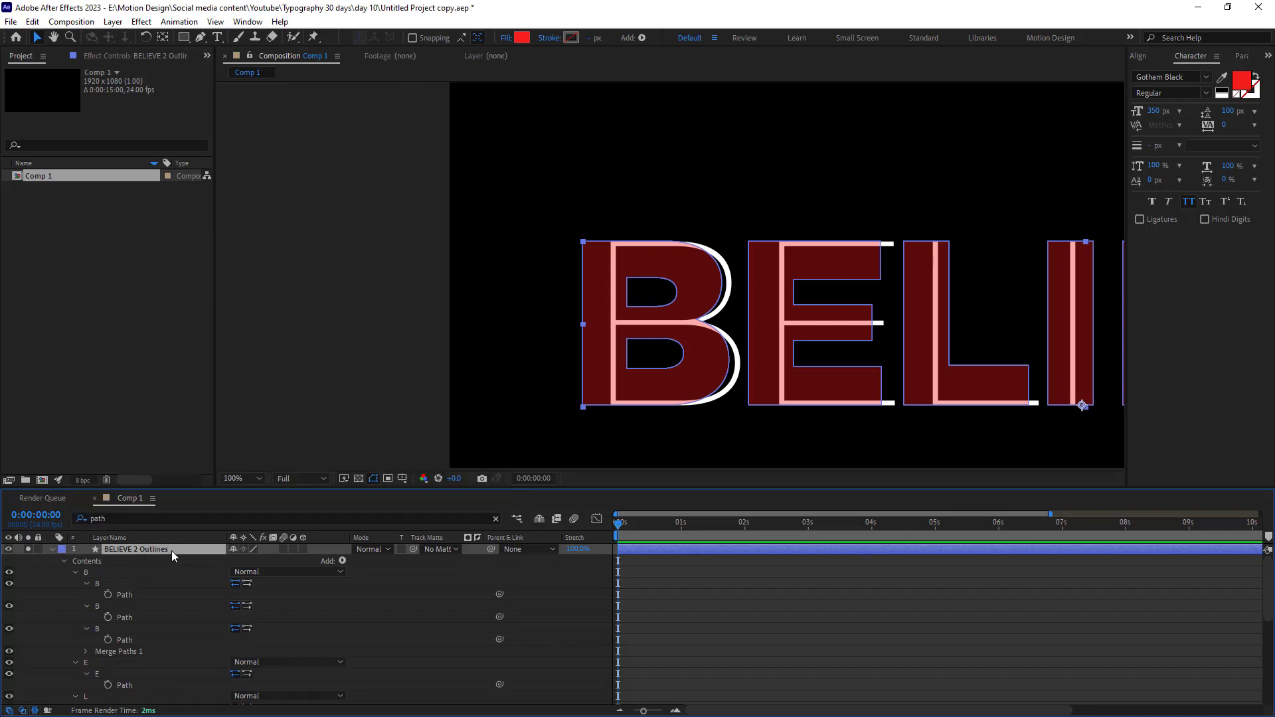
left_click(1237, 57)
left_click(1234, 60)
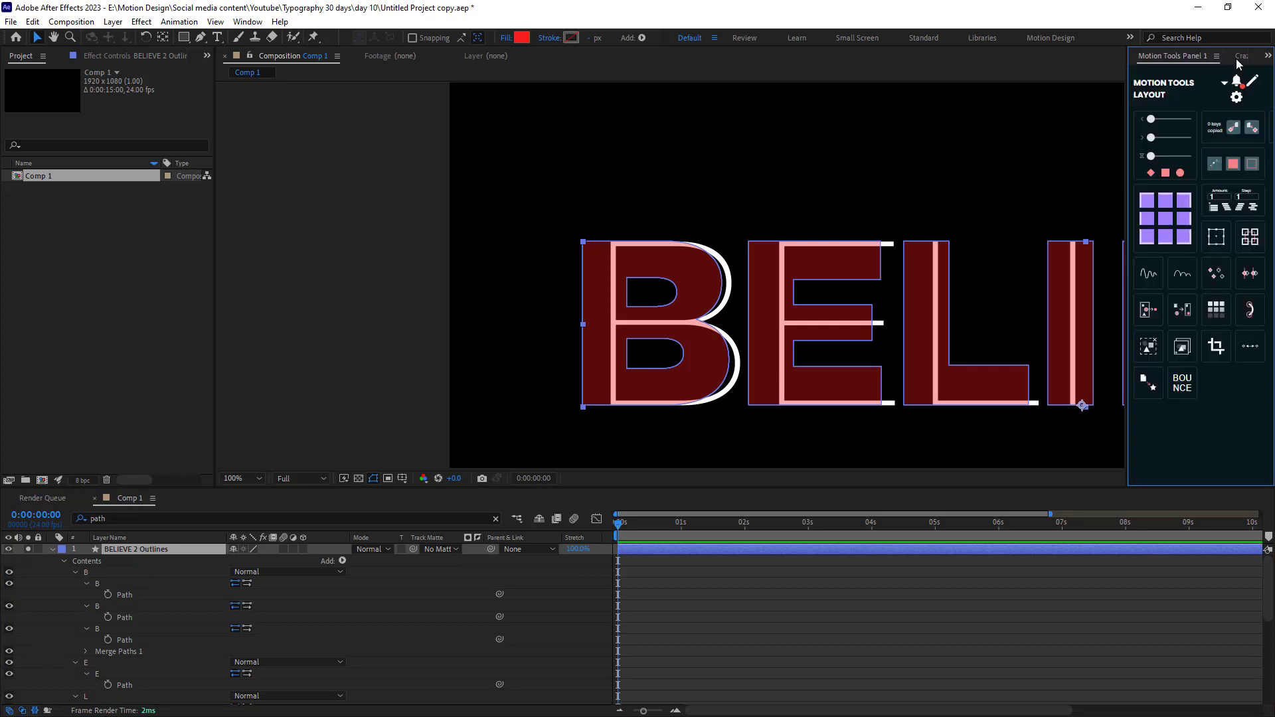
left_click(1237, 58)
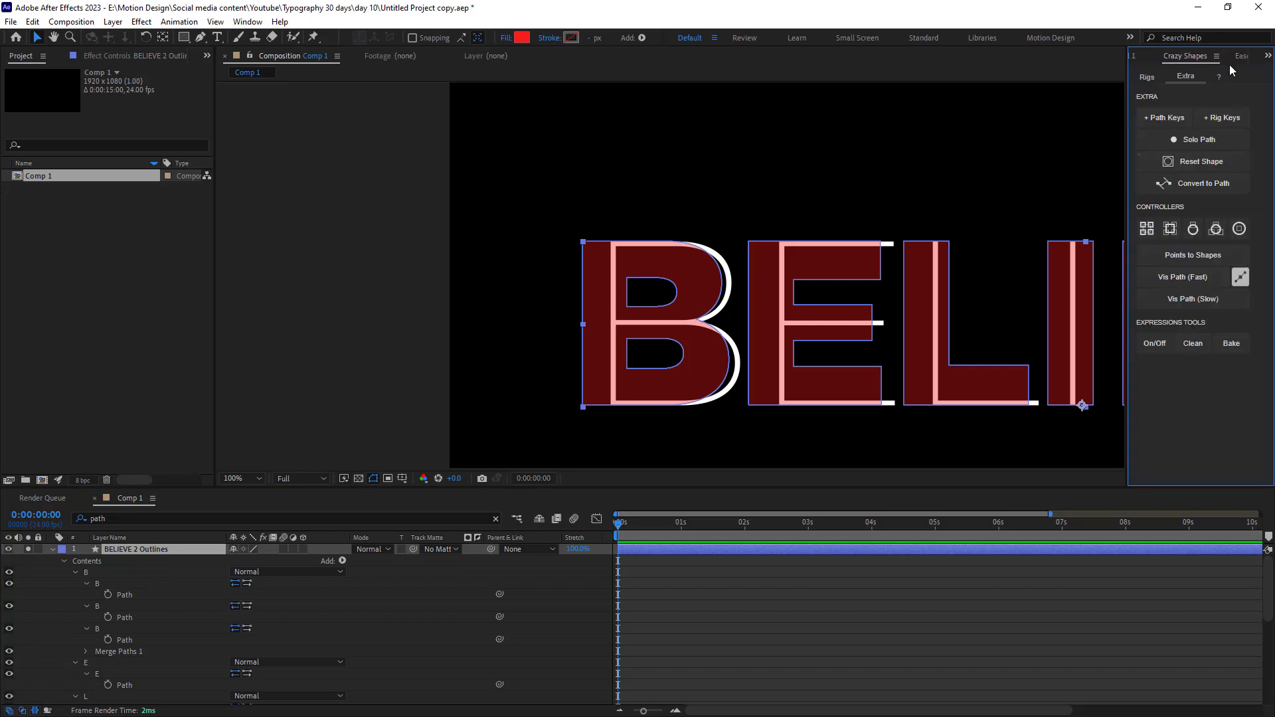
left_click(1166, 120)
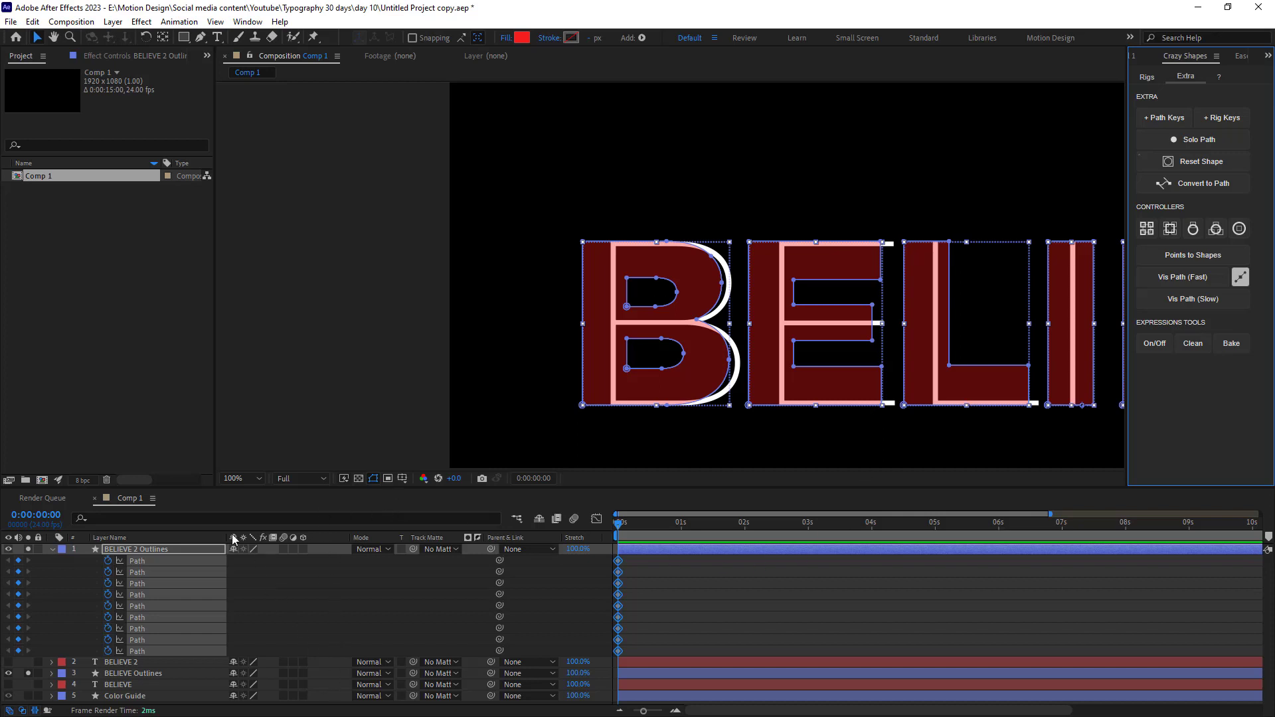
Step: Add path keyframes at 0:00:00:00 to every letter of the thin BELIEVE Outlines layer with Crazy Shapes Path Keys
left_click(174, 662)
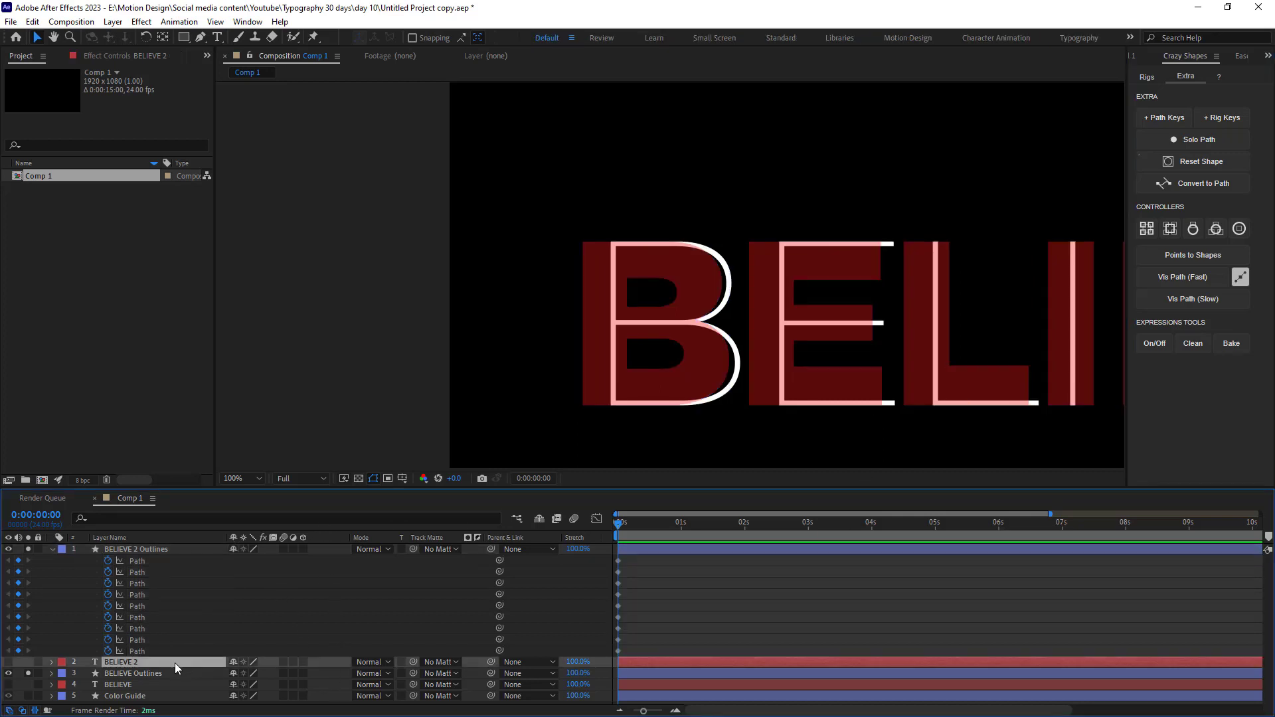
left_click(169, 672)
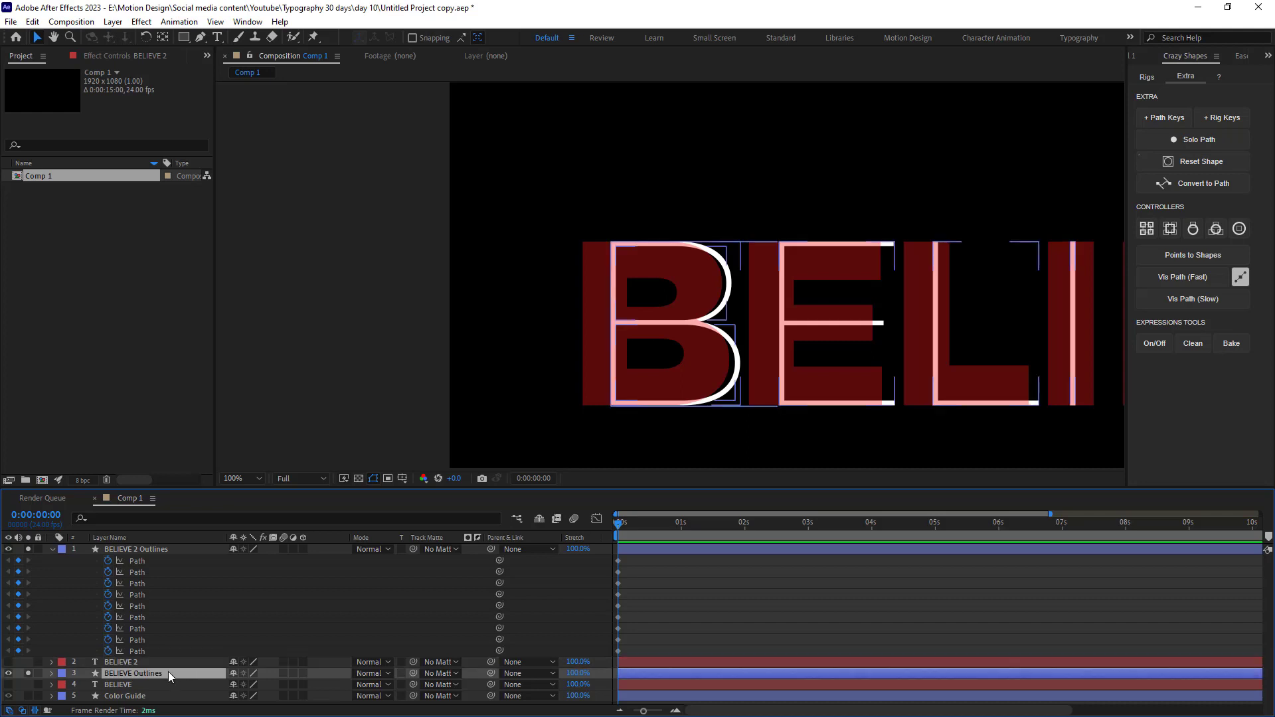
left_click(1176, 118)
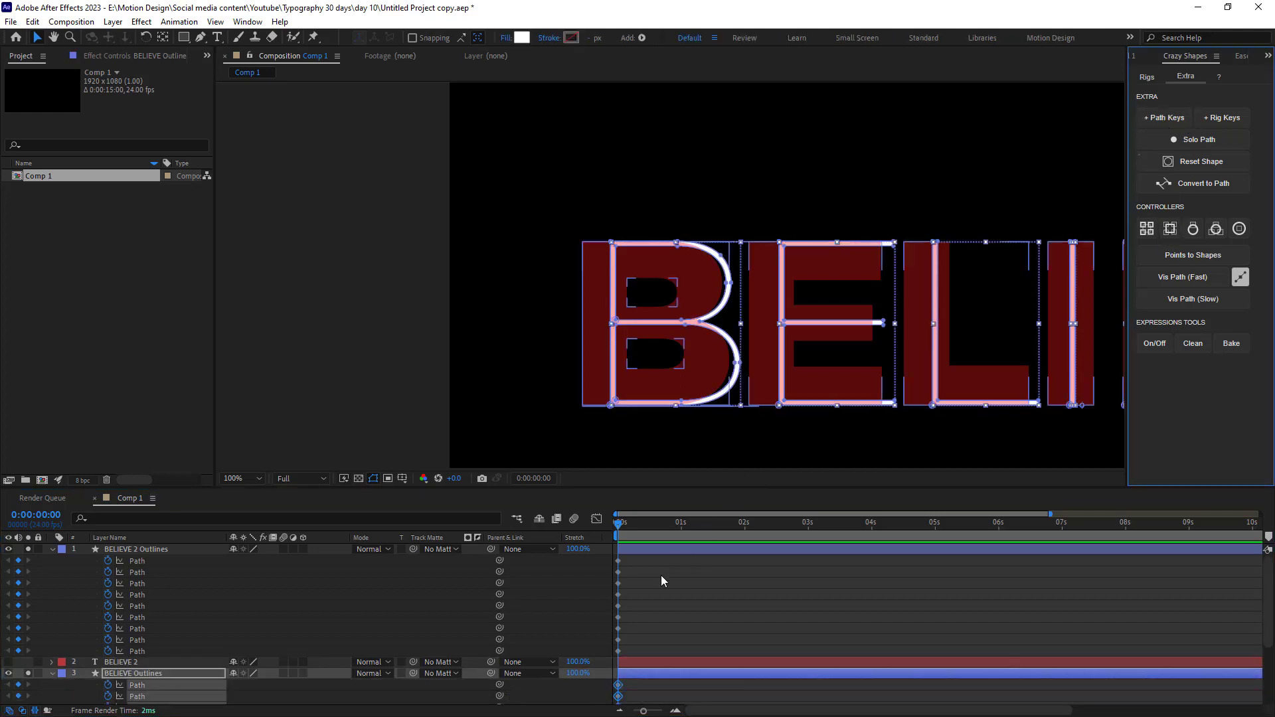
Step: Copy all BELIEVE 2 Outlines path keyframes and paste them onto the matching BELIEVE Outlines paths at 0:00:00:12
left_click_drag(642, 558, 599, 655)
scroll(683, 683, "down", 3)
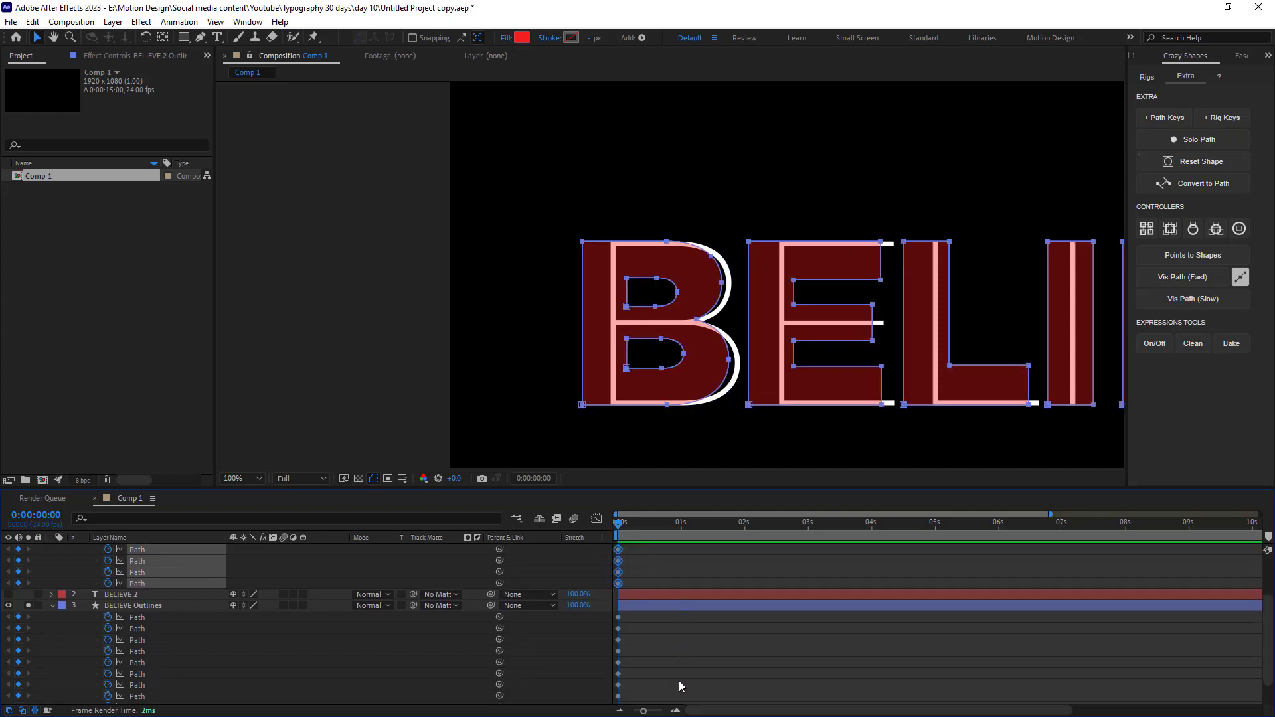
left_click(623, 527)
left_click_drag(623, 527, 649, 527)
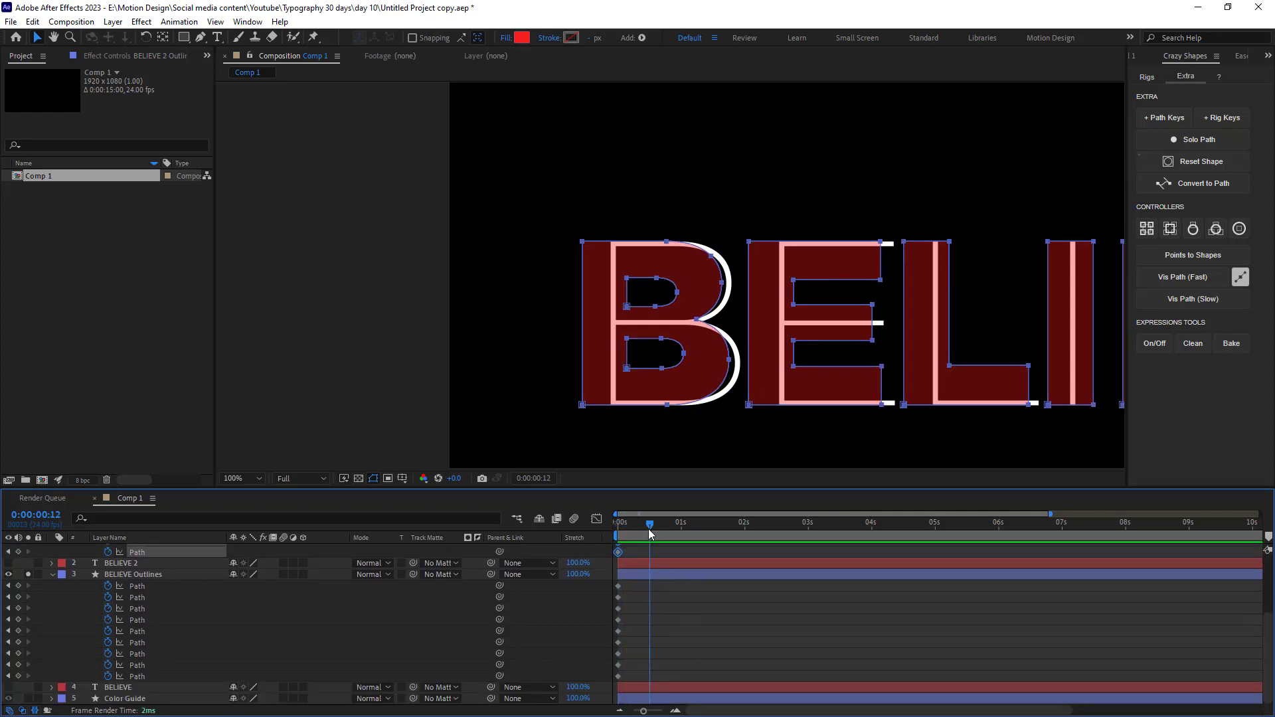
key("ctrl+v")
left_click_drag(636, 584, 607, 680)
key("ctrl+v")
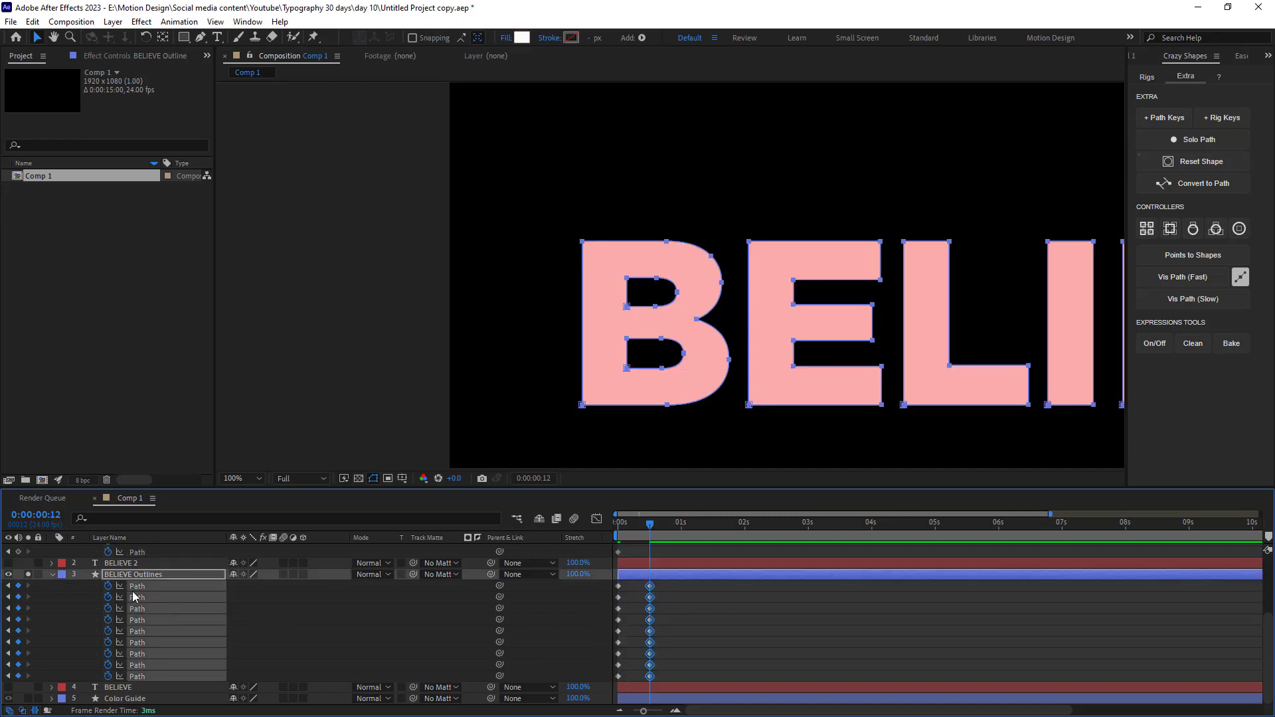
Step: Turn off solo for the red BELIEVE 2 Outlines layer so only the white BELIEVE Outlines layer is shown
scroll(123, 608, "up", 3)
left_click(117, 552)
left_click(26, 550)
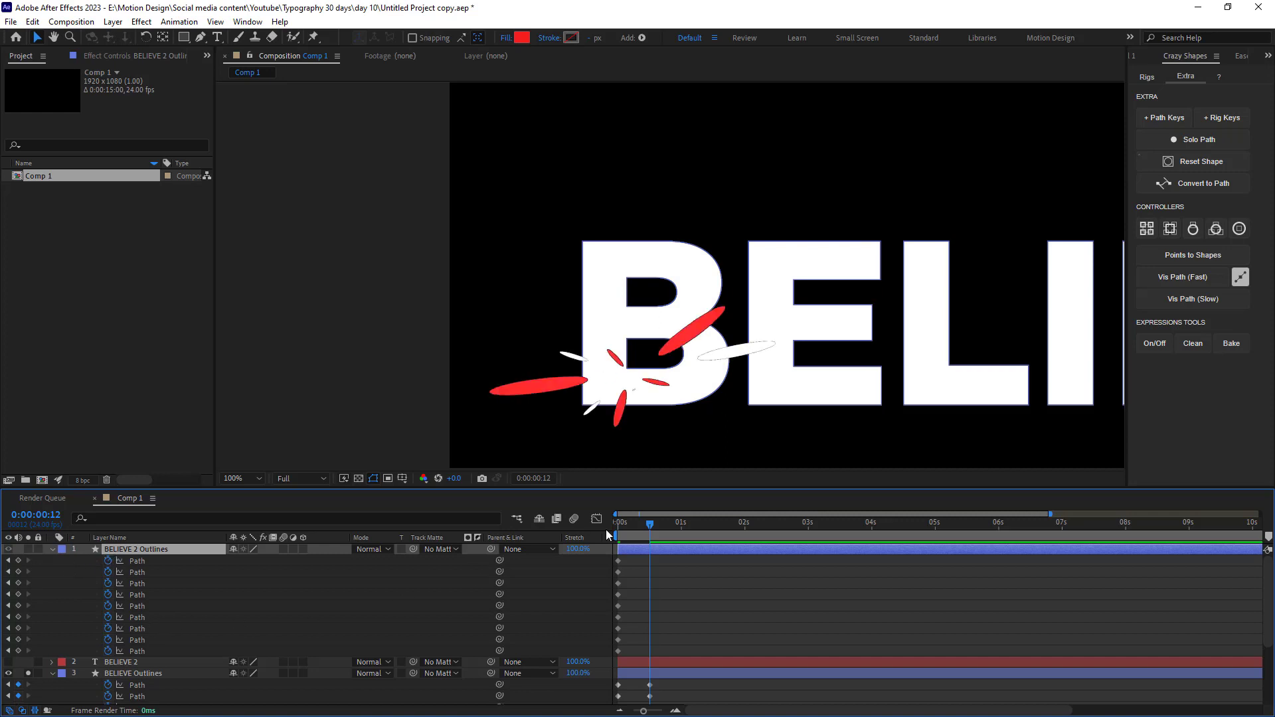
Step: Preview the thin-to-bold BELIEVE morph from the start of the composition
left_click_drag(646, 528, 596, 543)
key("space")
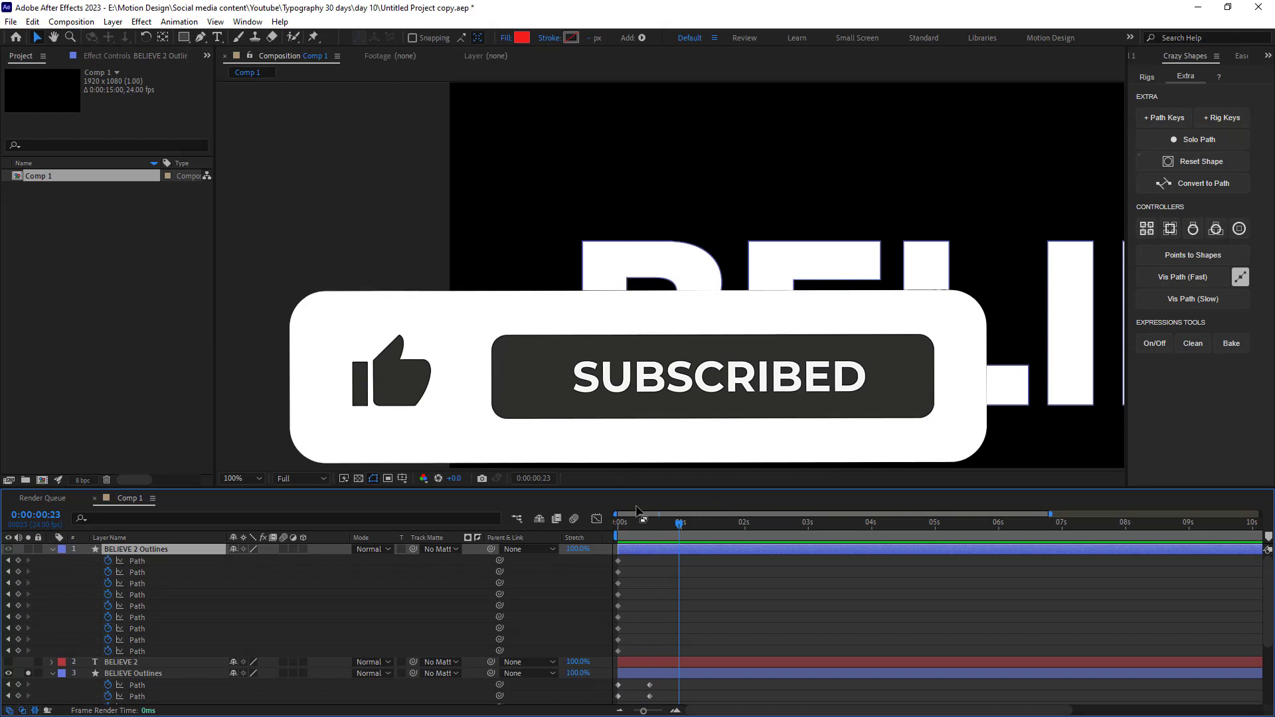
key("comma")
key("comma")
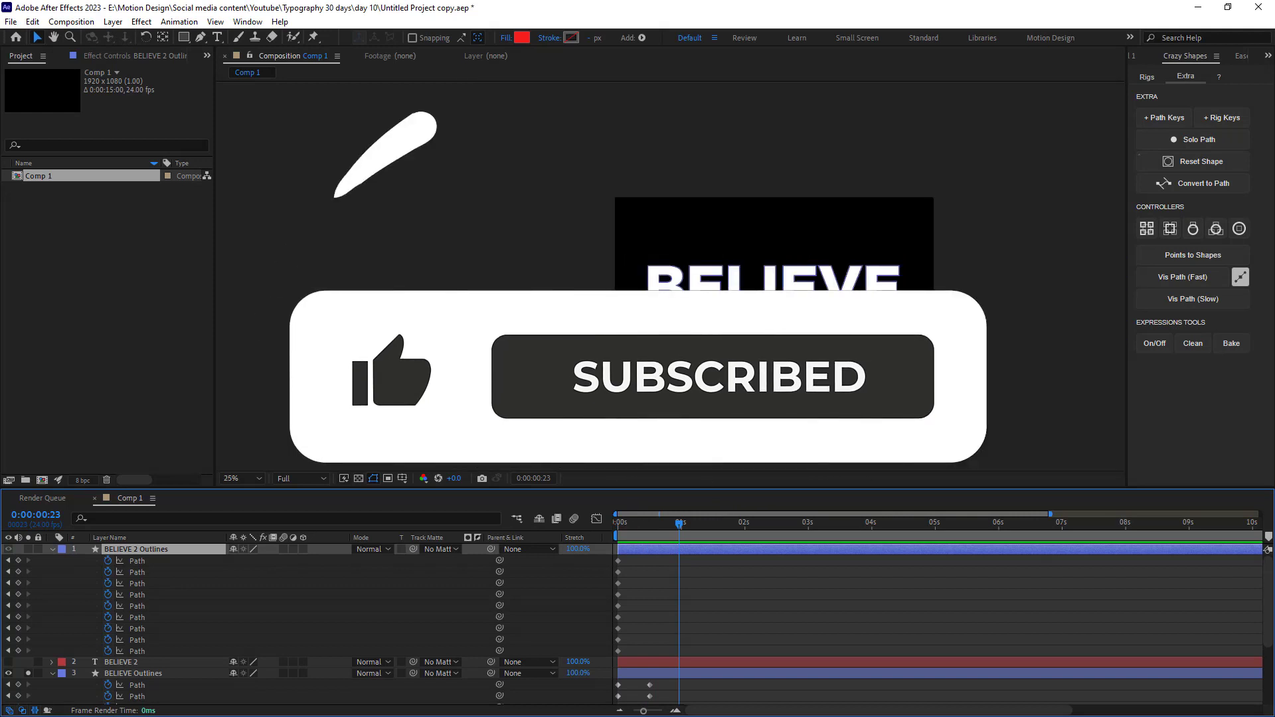
Step: Compare the path points of the bold BELIEVE 2 Outlines and the thin BELIEVE Outlines at 0:00:00:00
left_click(618, 561)
scroll(647, 348, "up", 2)
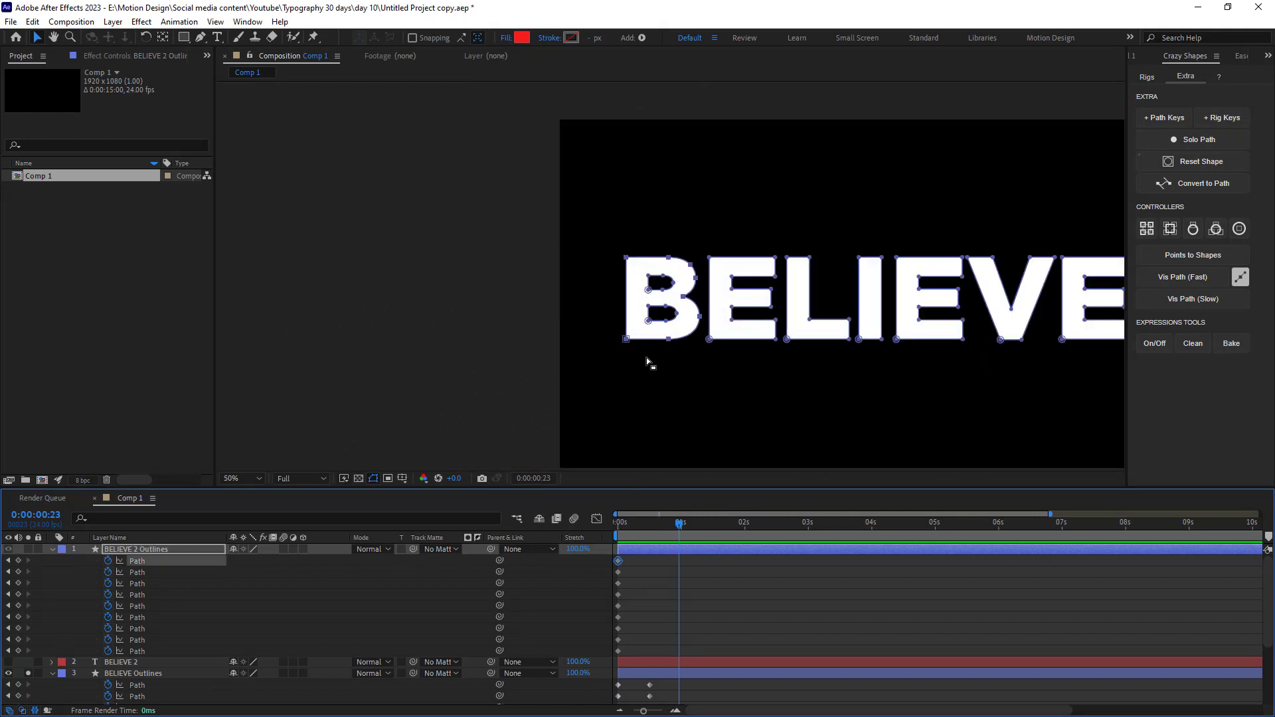
left_click_drag(679, 523, 596, 547)
scroll(647, 358, "up", 2)
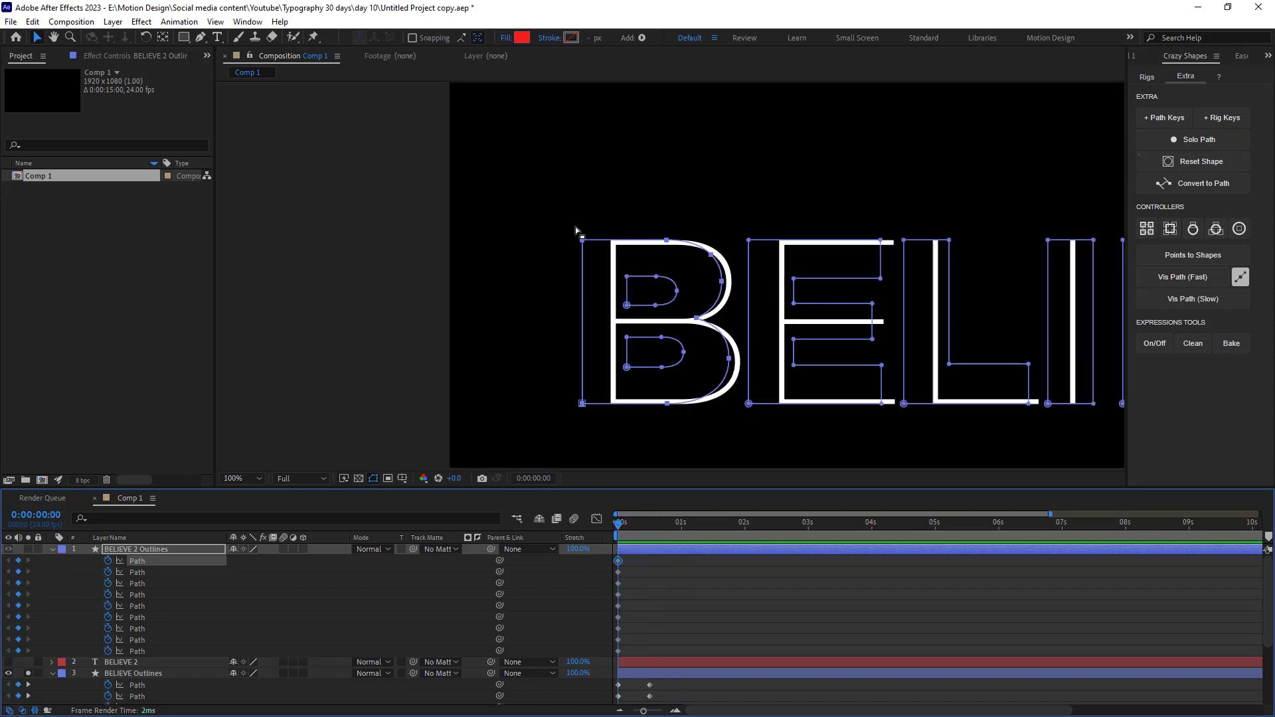
left_click(619, 686)
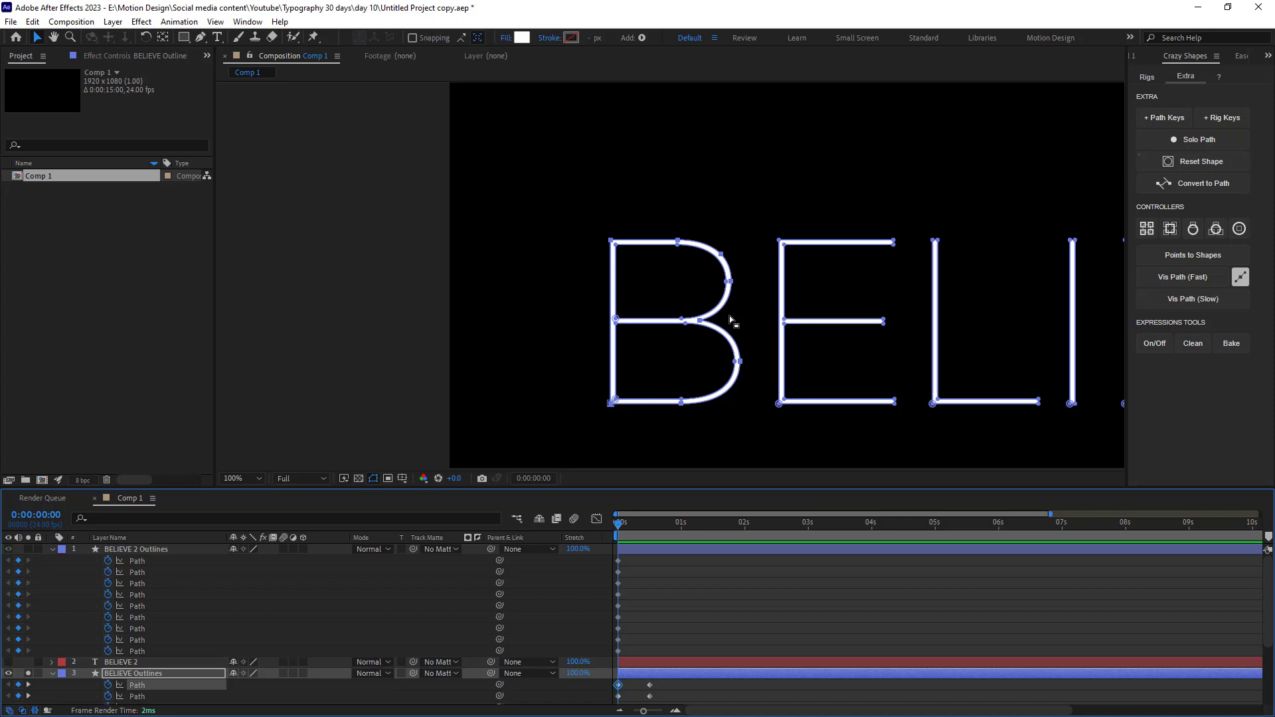
Step: Apply Easy Ease to all BELIEVE Outlines path keyframes and reshape their speed curve so it peaks around frame 8
left_click_drag(673, 559, 603, 661)
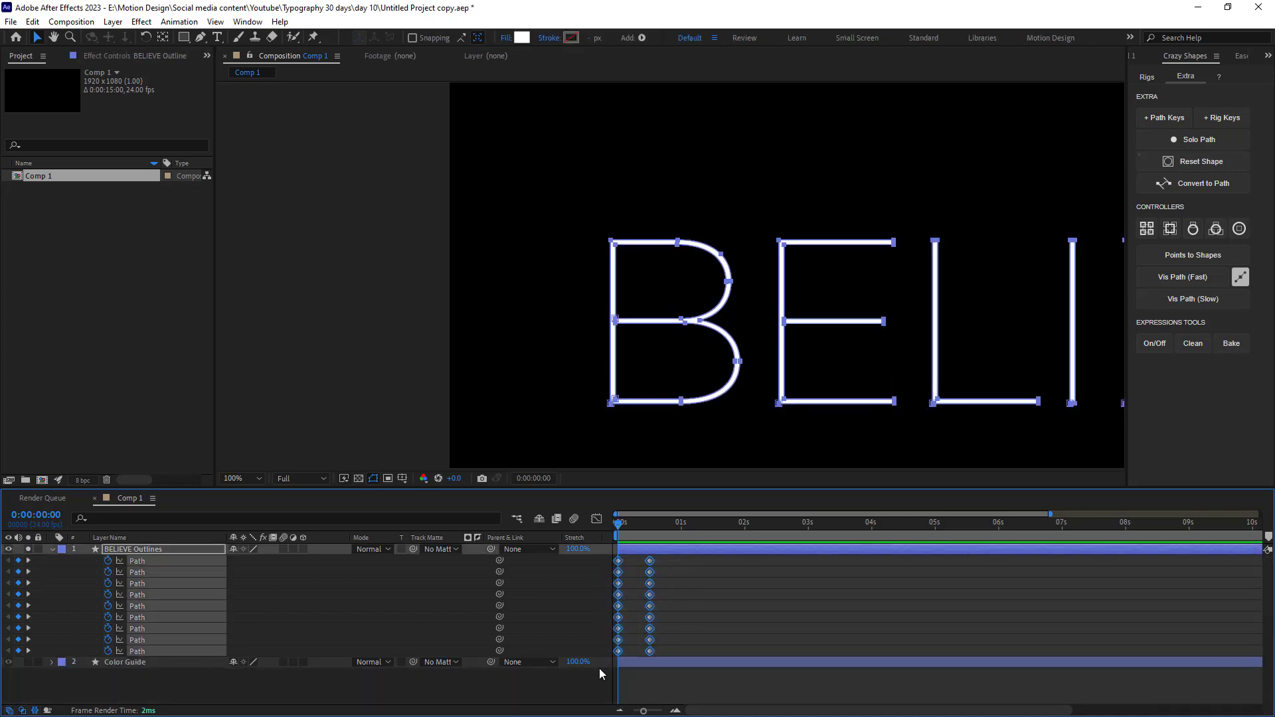
key("F9")
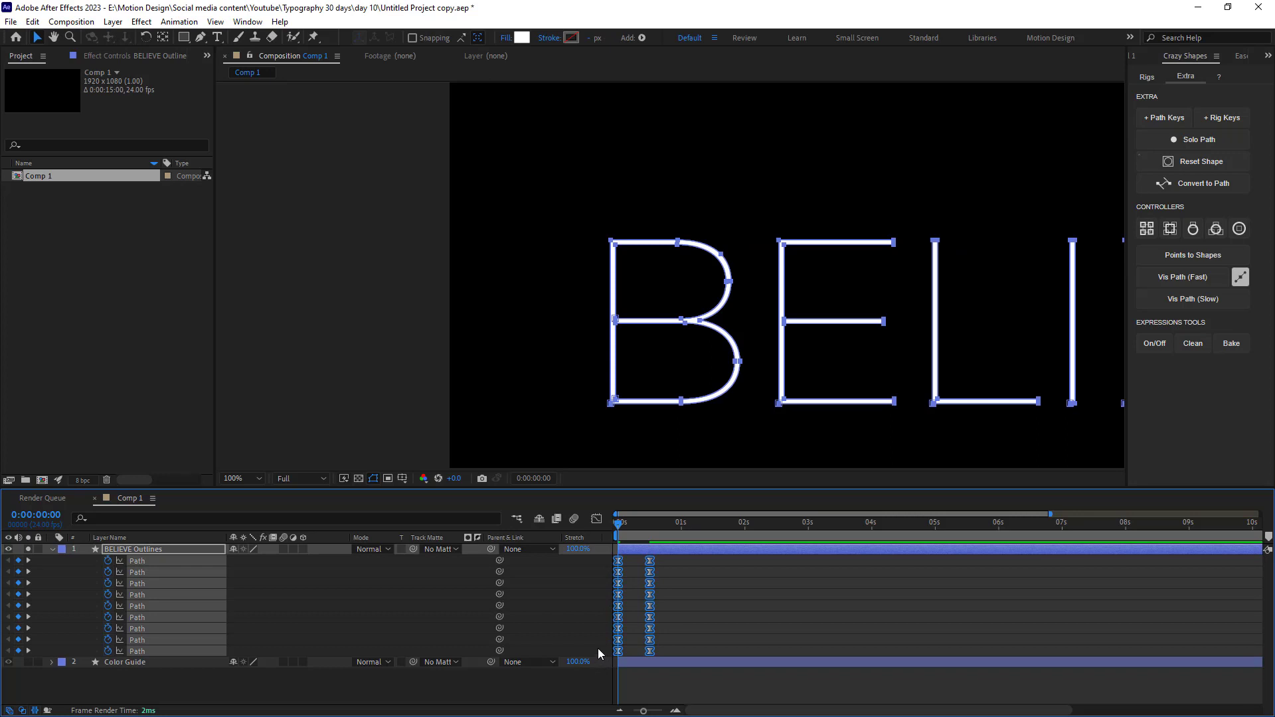
key("shift+F3")
left_click_drag(656, 709, 662, 713)
left_click_drag(683, 646, 711, 649)
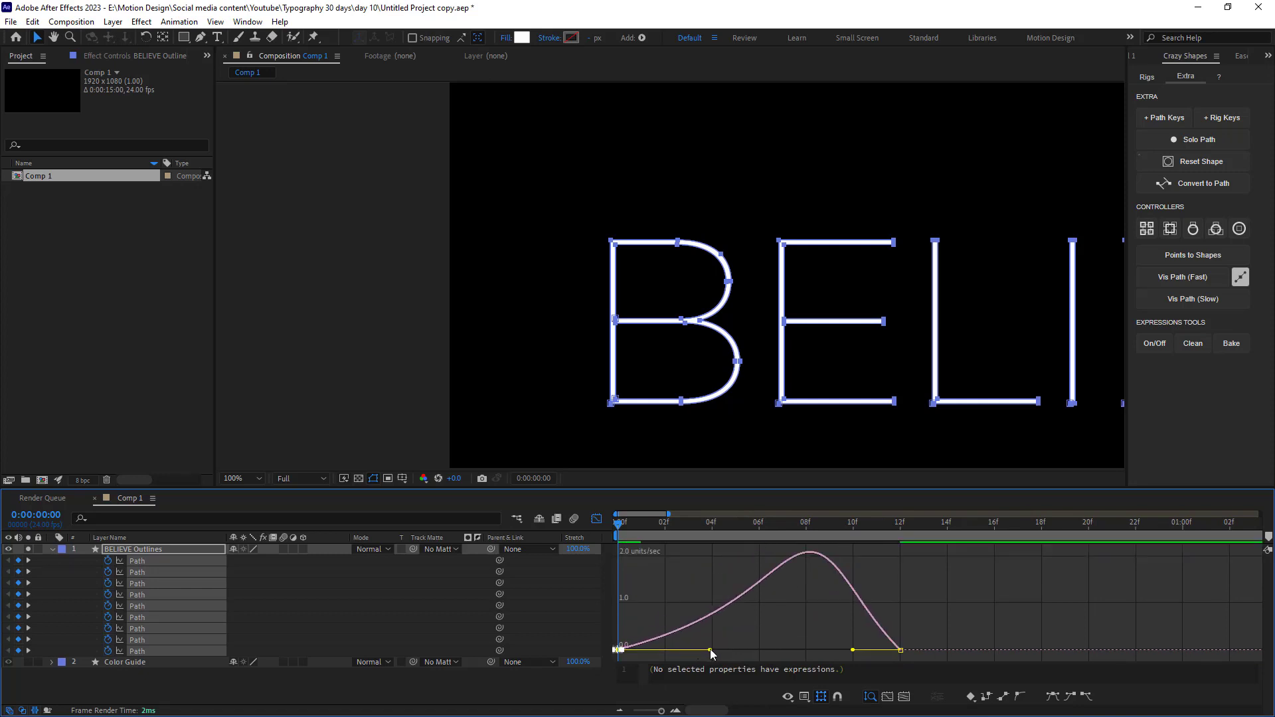
key("shift+F3")
Step: Preview the eased BELIEVE morph with the whole composition in view, and return to 0:00:00:00
key("space")
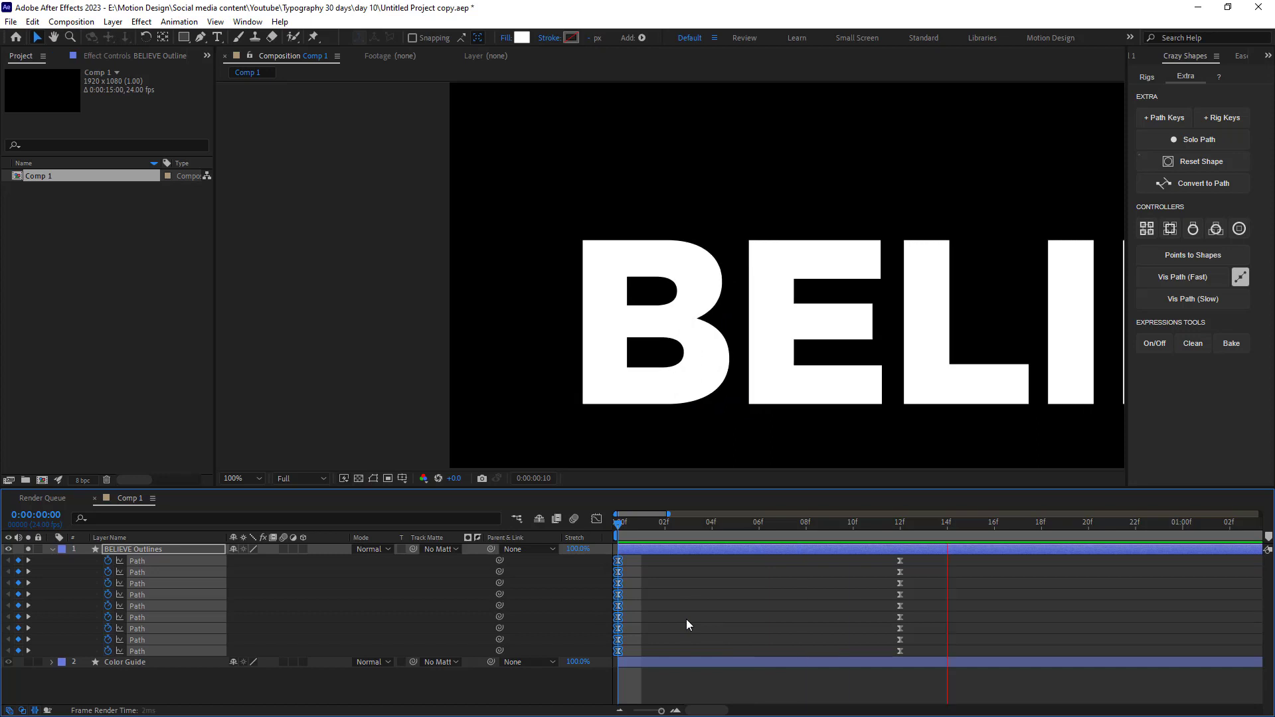
key("space")
key("comma")
key("comma")
key("space")
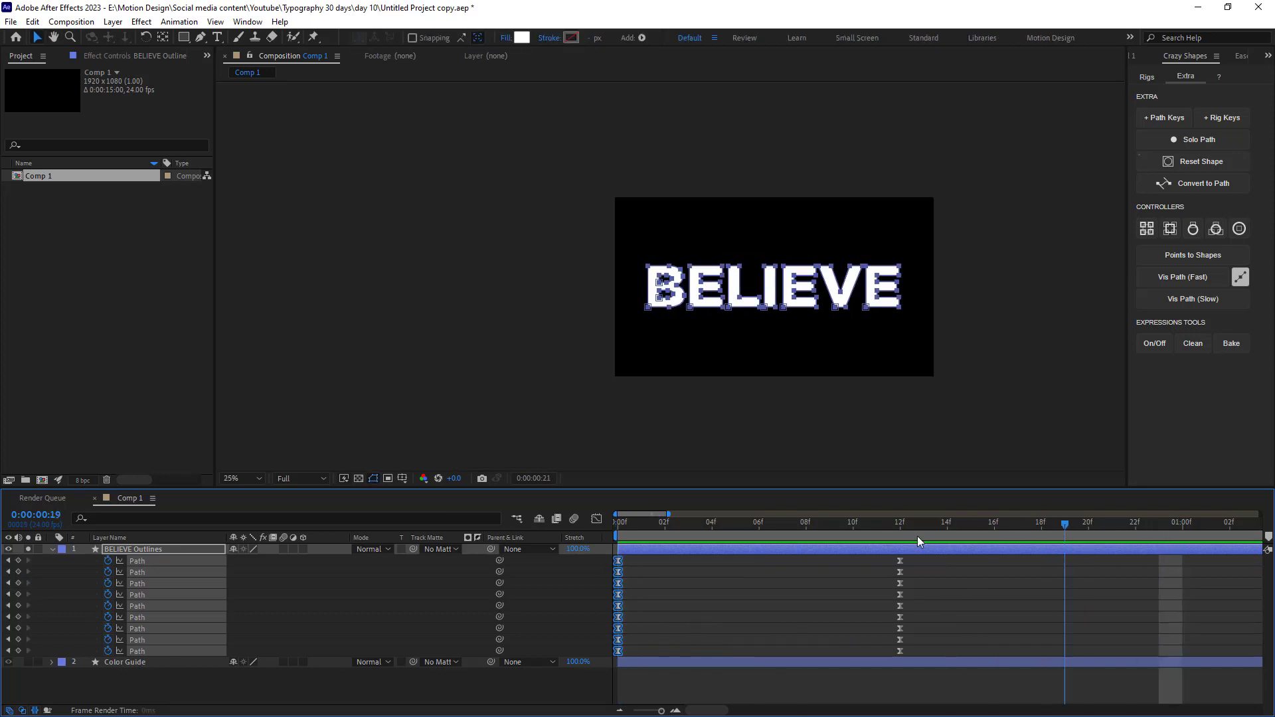
key("space")
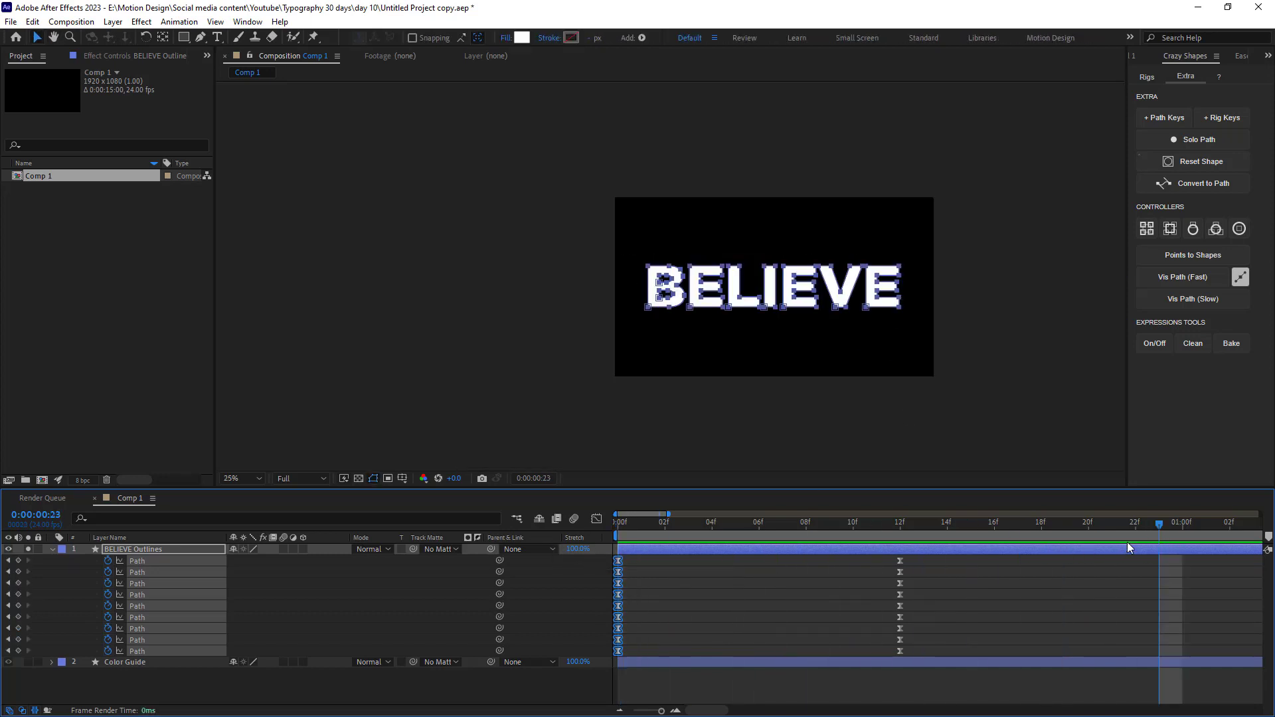
left_click_drag(1157, 526, 618, 527)
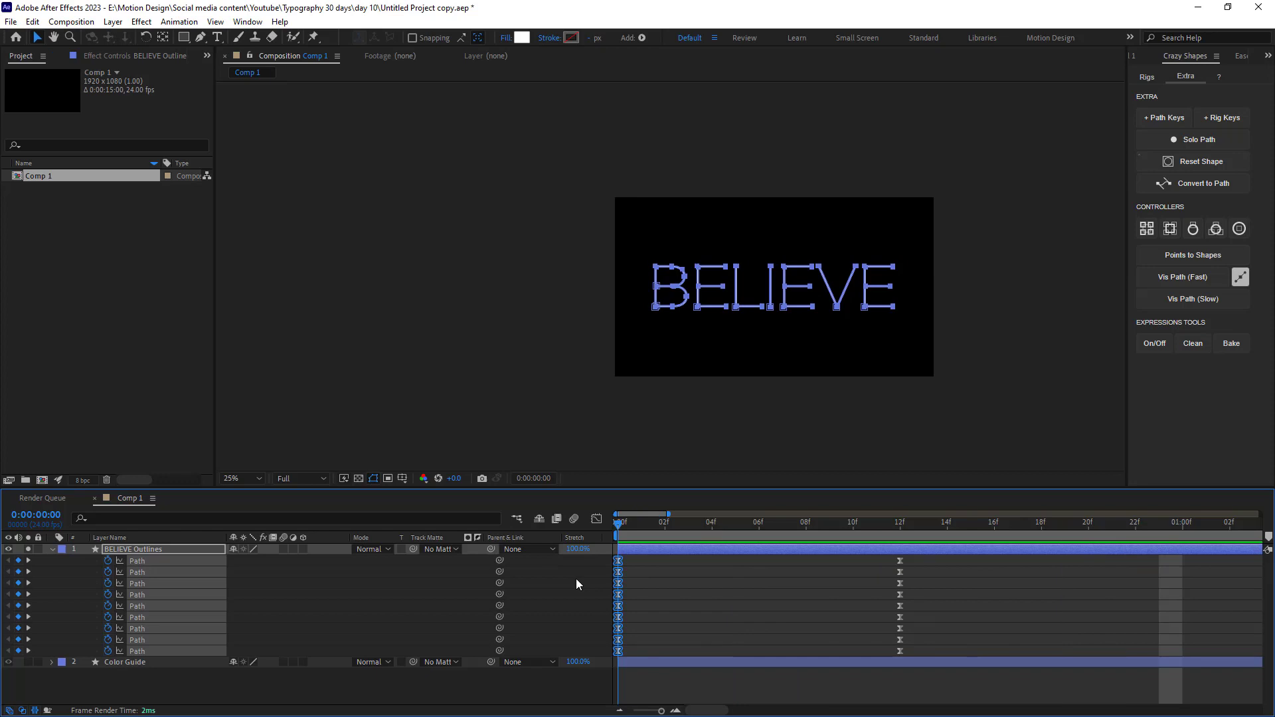
Step: Explode the BELIEVE Outlines layer into separate shape layers, one for each letter, with Motion Tools
left_click(819, 592)
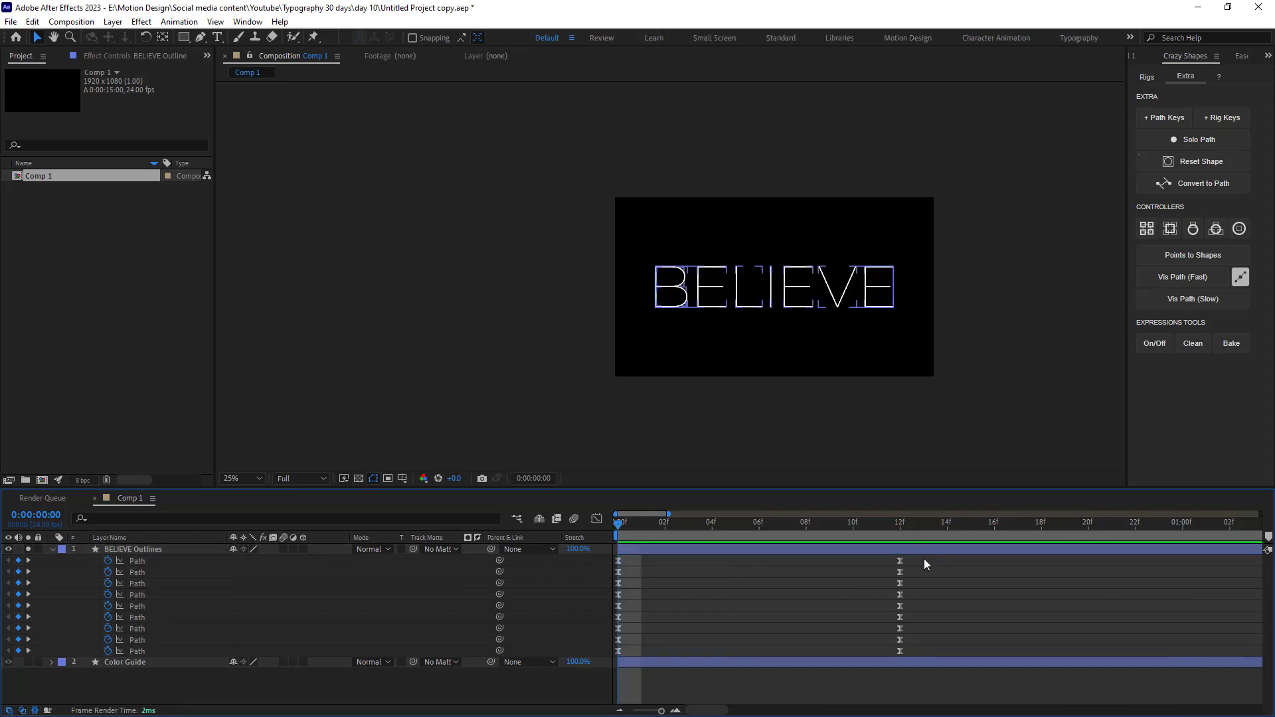
left_click(52, 550)
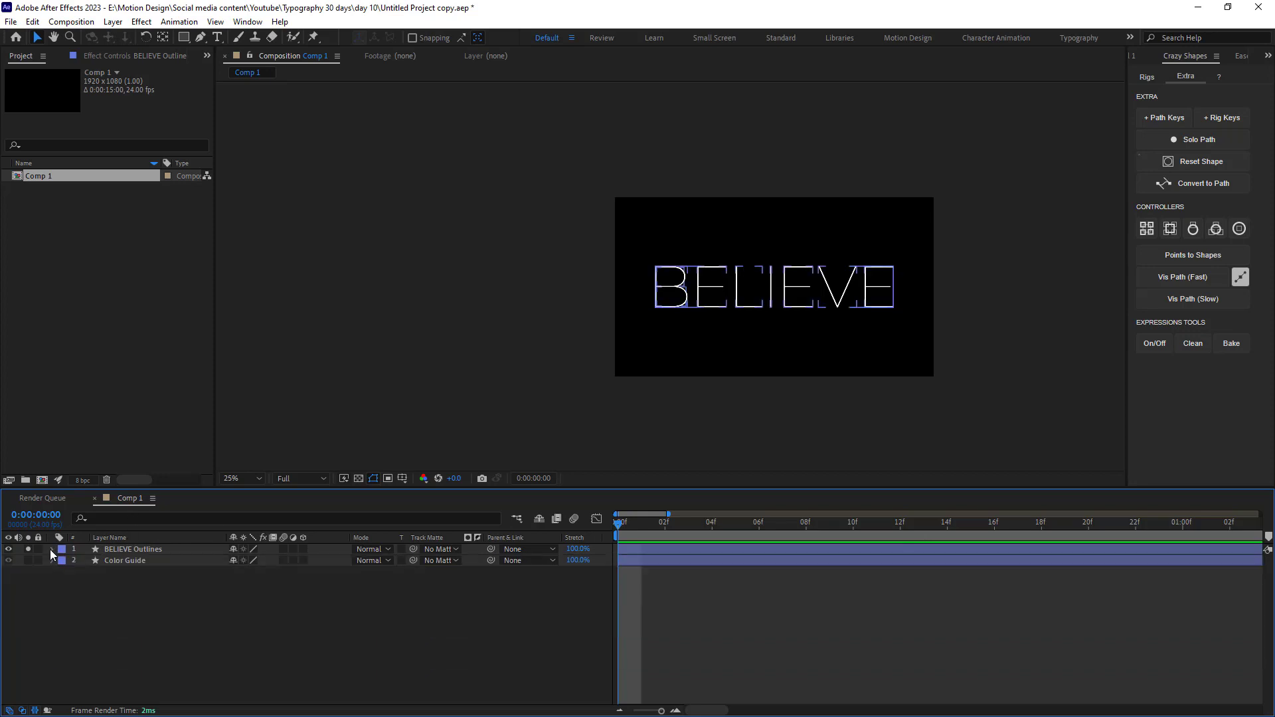
left_click(64, 561)
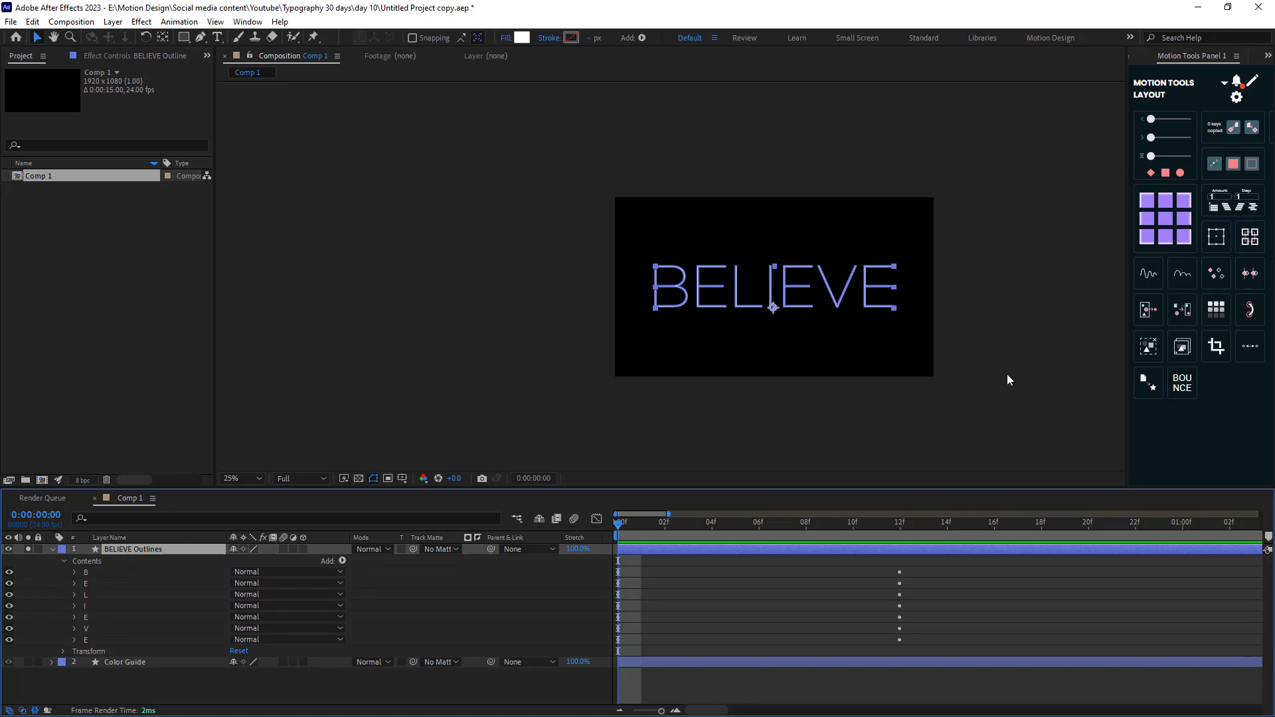
left_click(1150, 317)
left_click(142, 668)
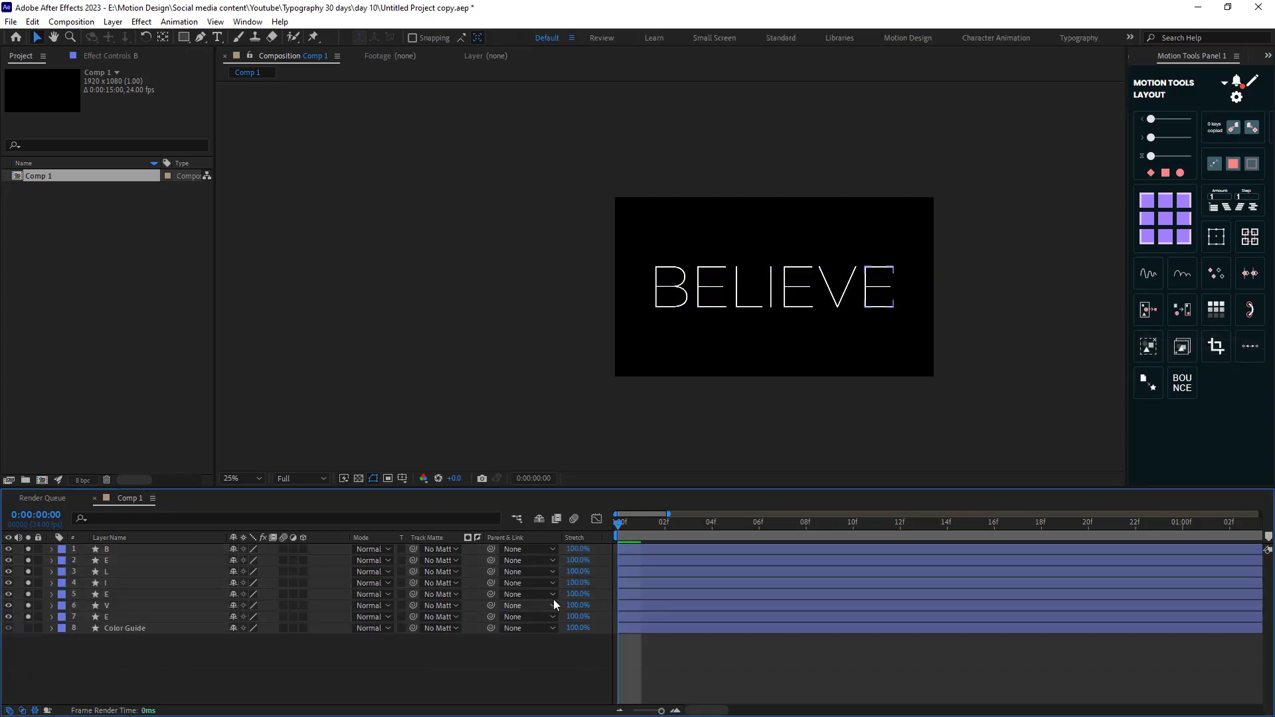
Step: Stagger the path keyframes of the six letter layers after B by 3 frames each with Motion Tools
left_click(106, 551)
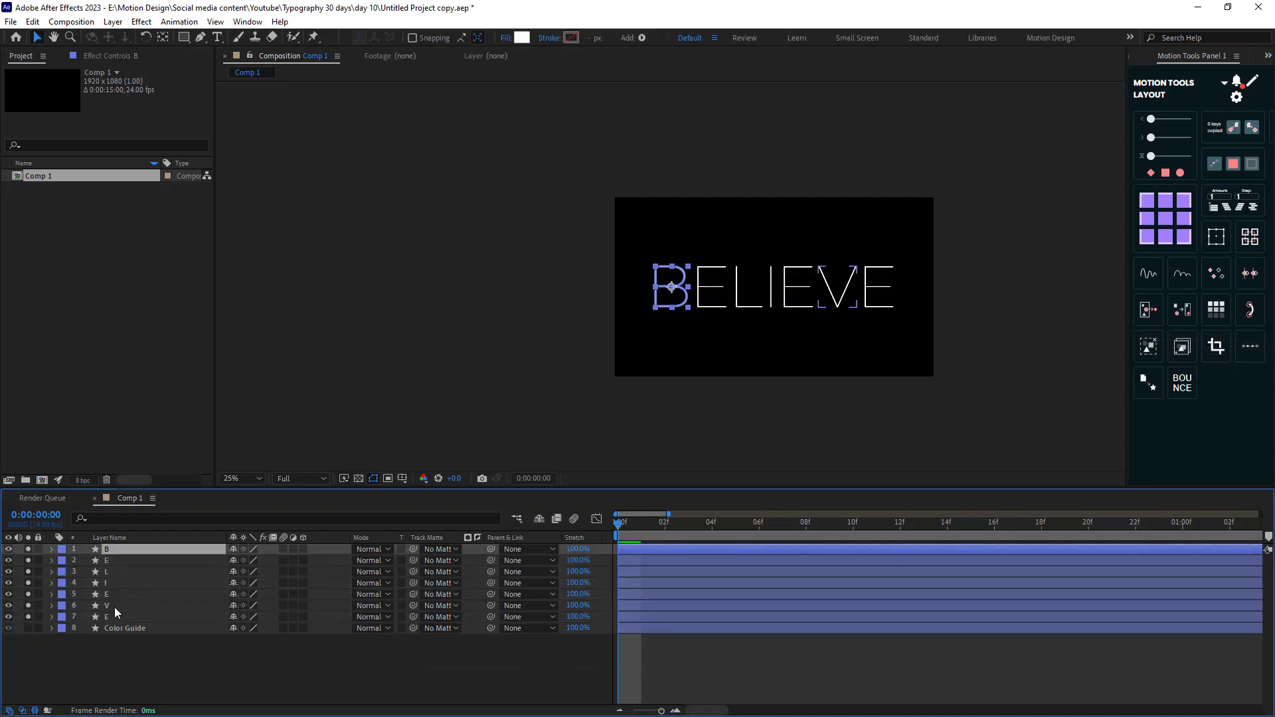
left_click(113, 622, "shift")
key("u")
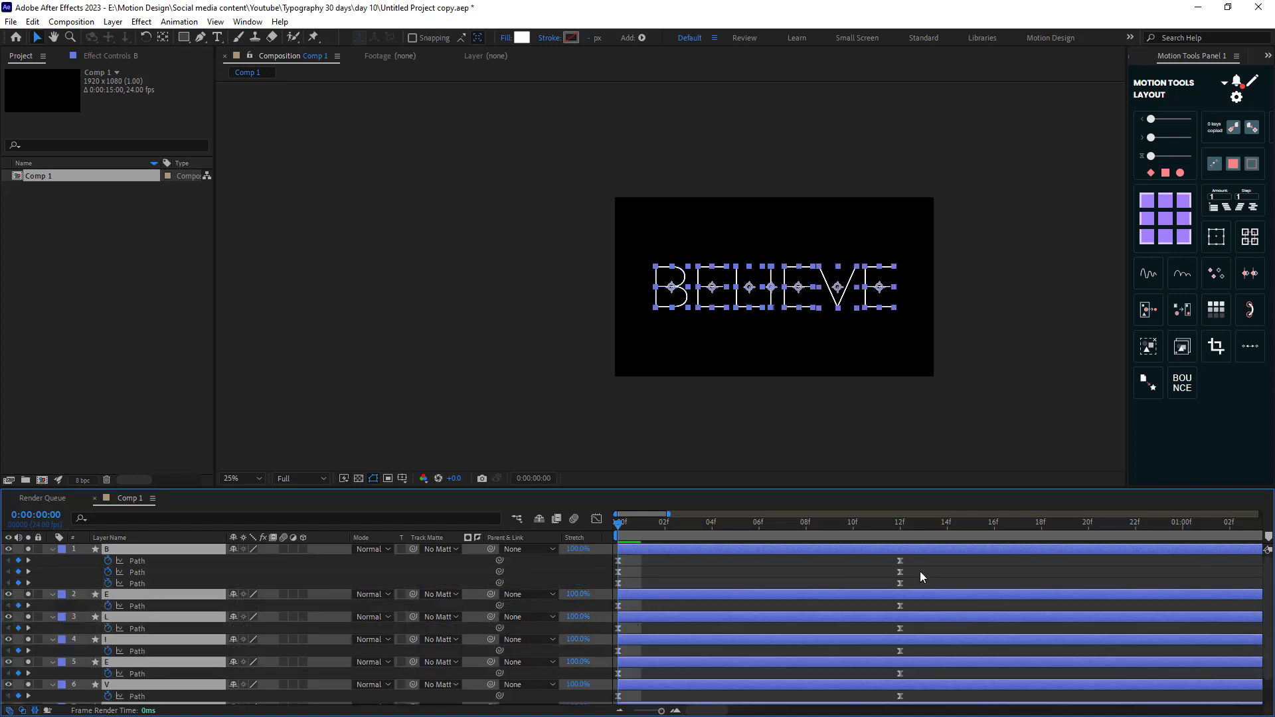
left_click_drag(923, 603, 610, 714)
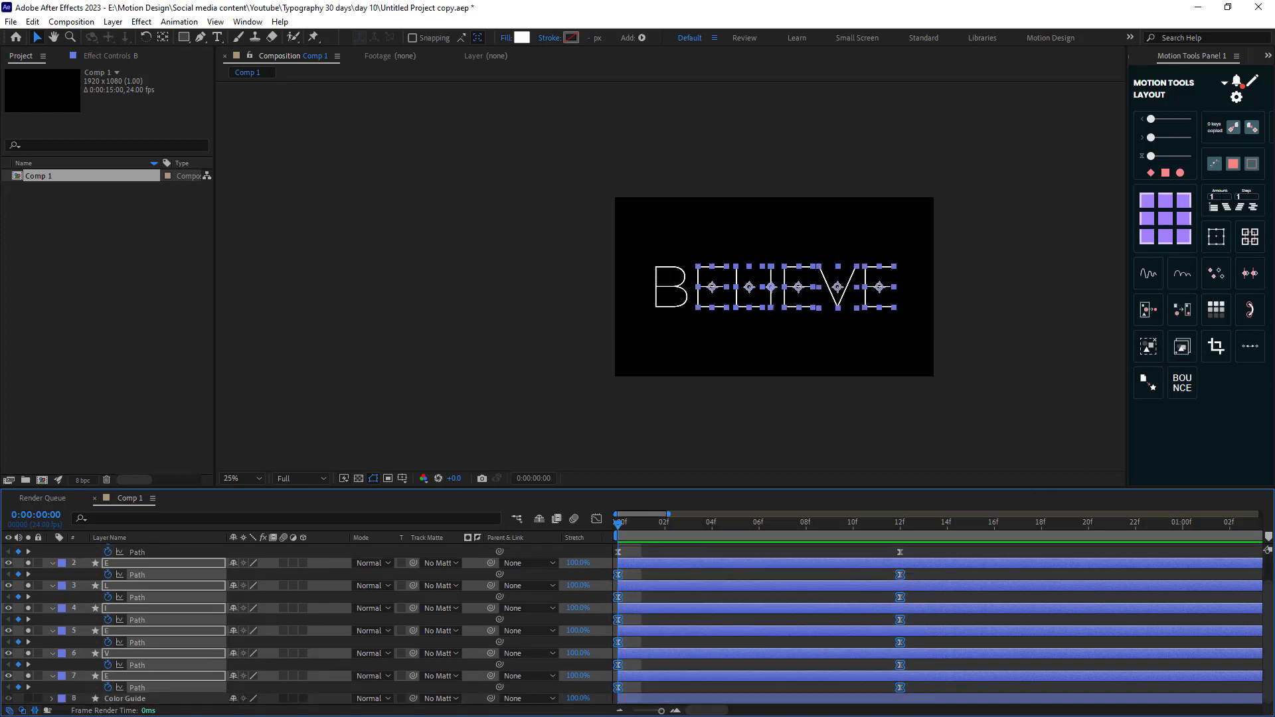
double_click(1221, 196)
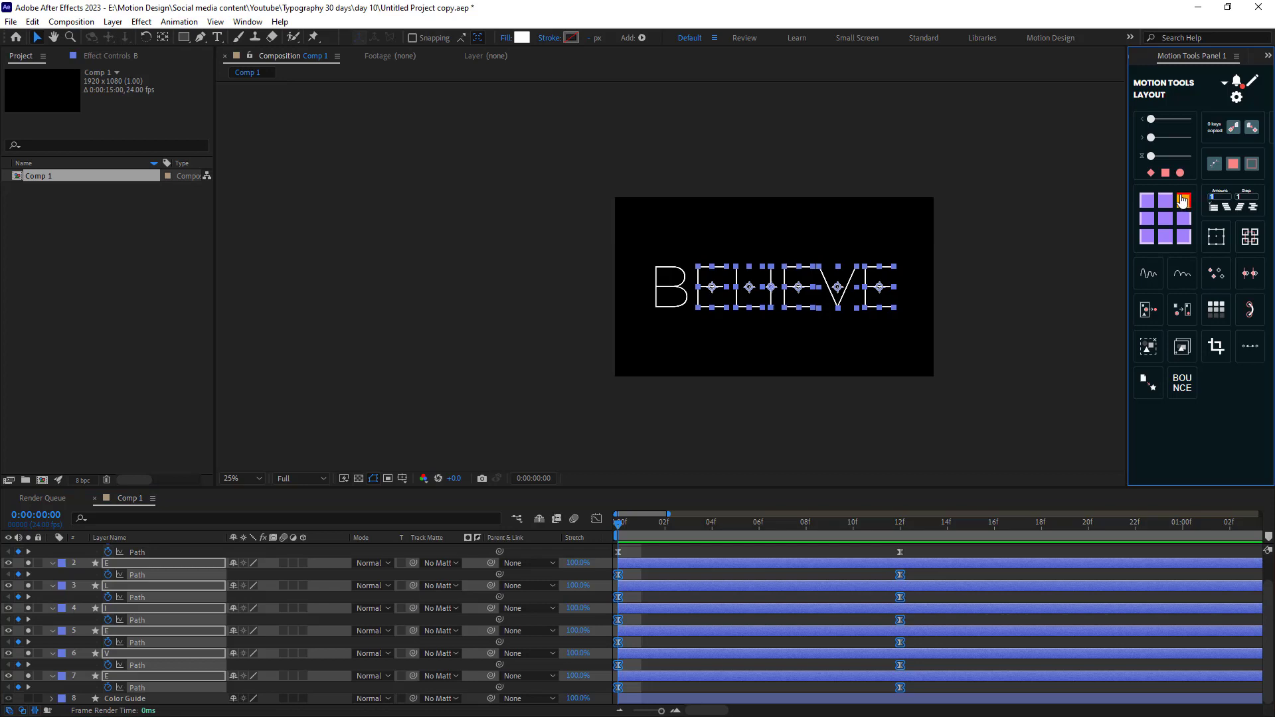
left_click(1181, 201)
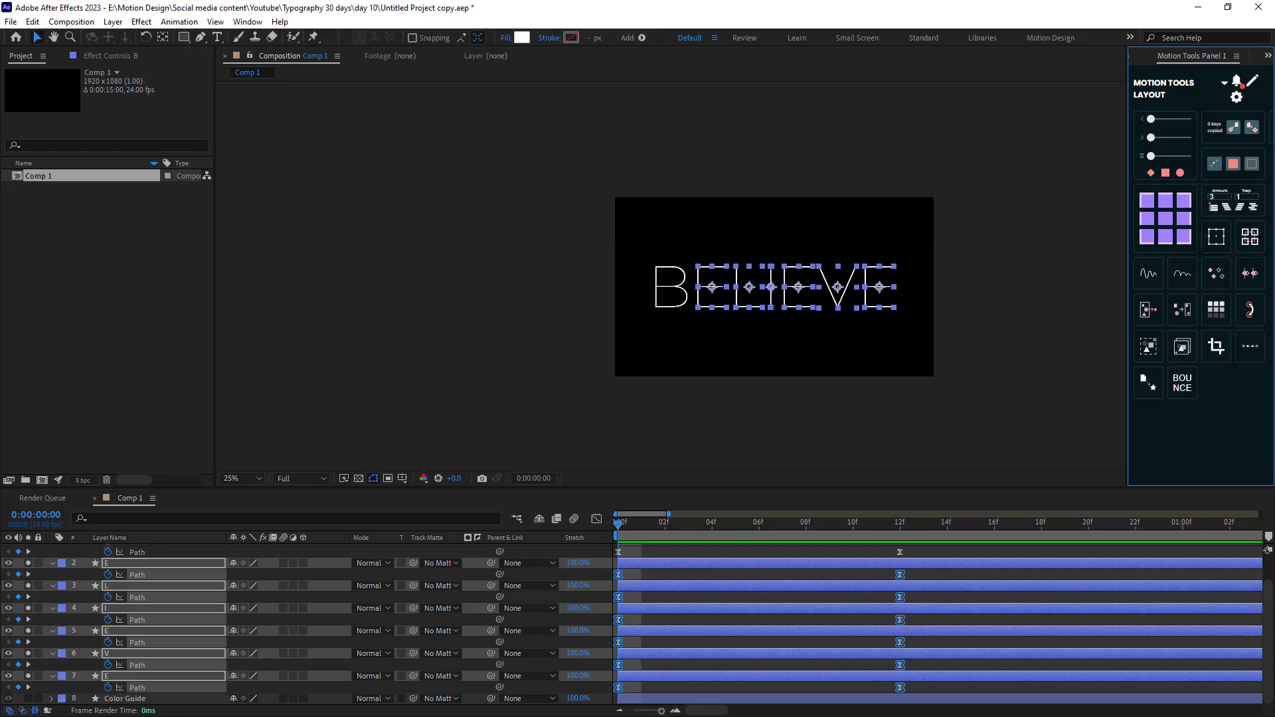
left_click(1226, 208)
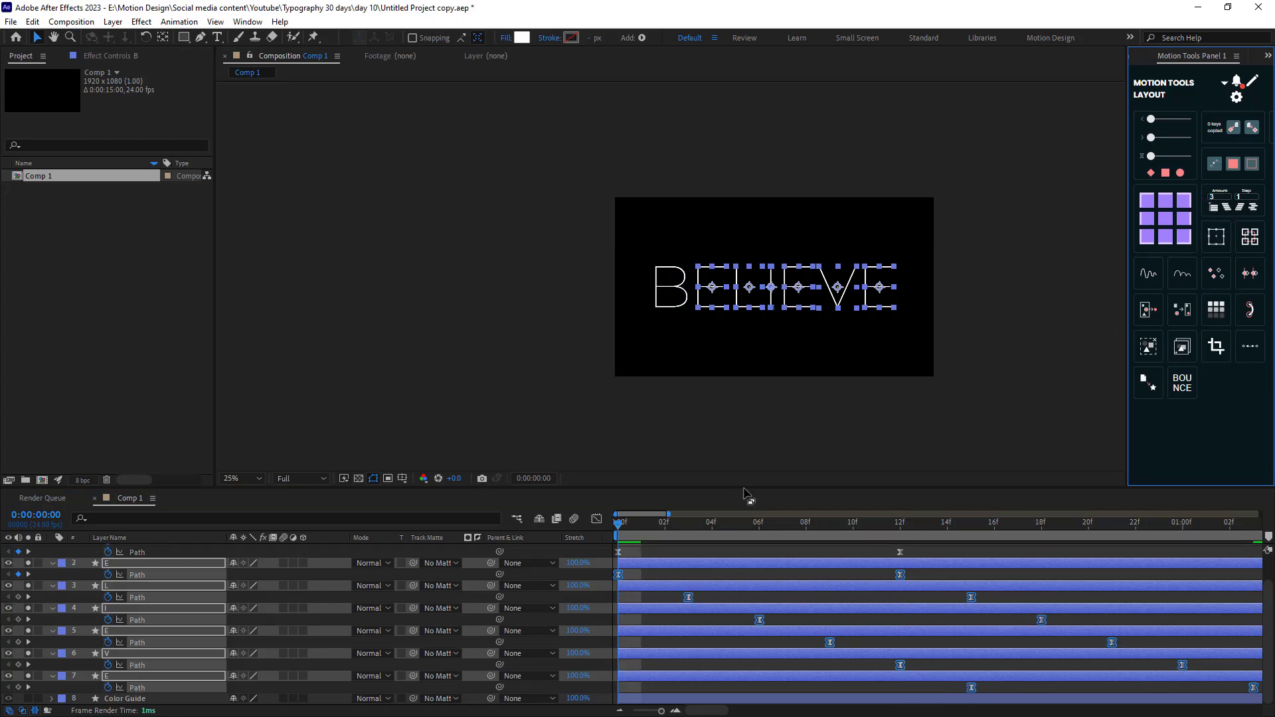
Step: Preview the staggered letter-by-letter morph from 0:00:00:00
left_click(904, 434)
key("space")
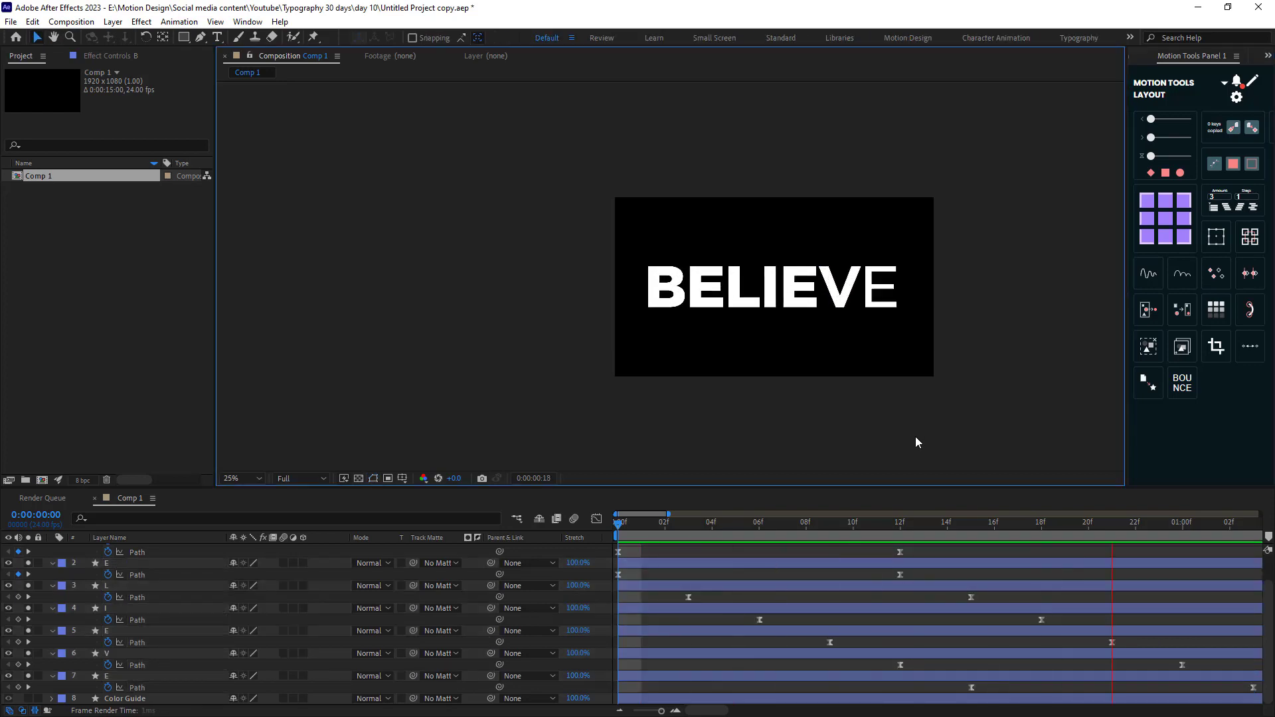
key("space")
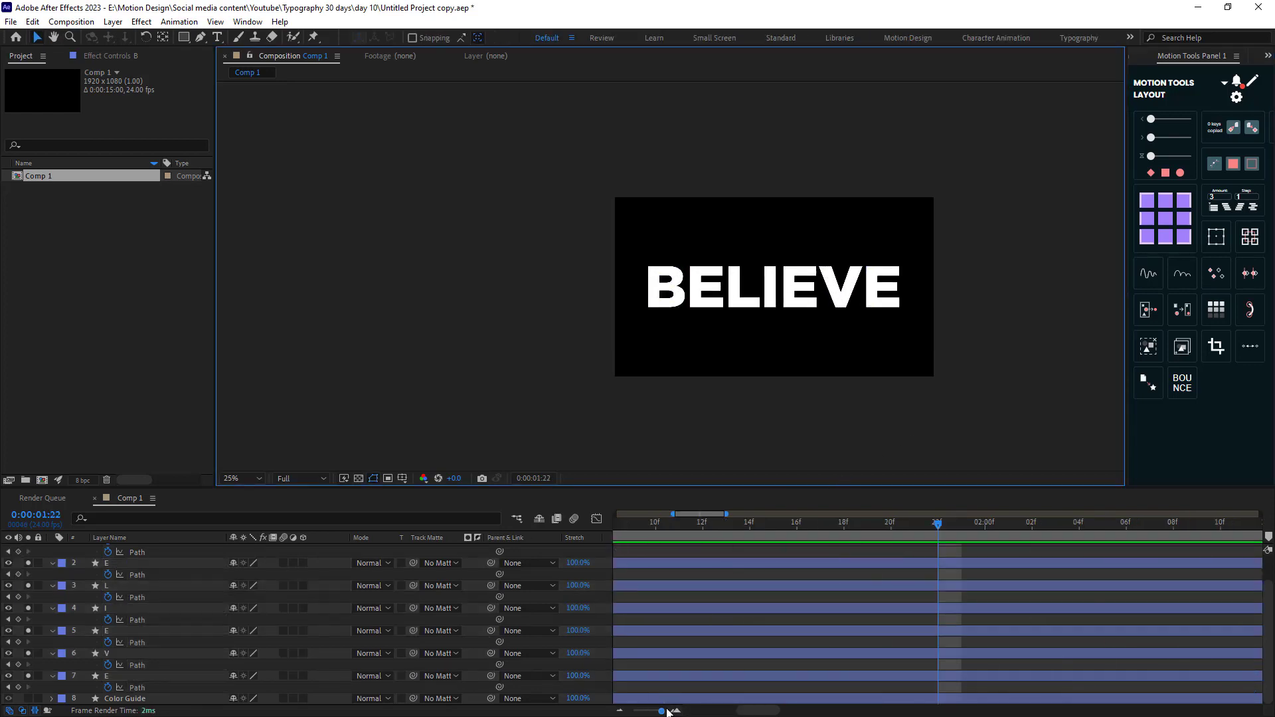
left_click_drag(663, 710, 635, 711)
left_click_drag(705, 526, 584, 546)
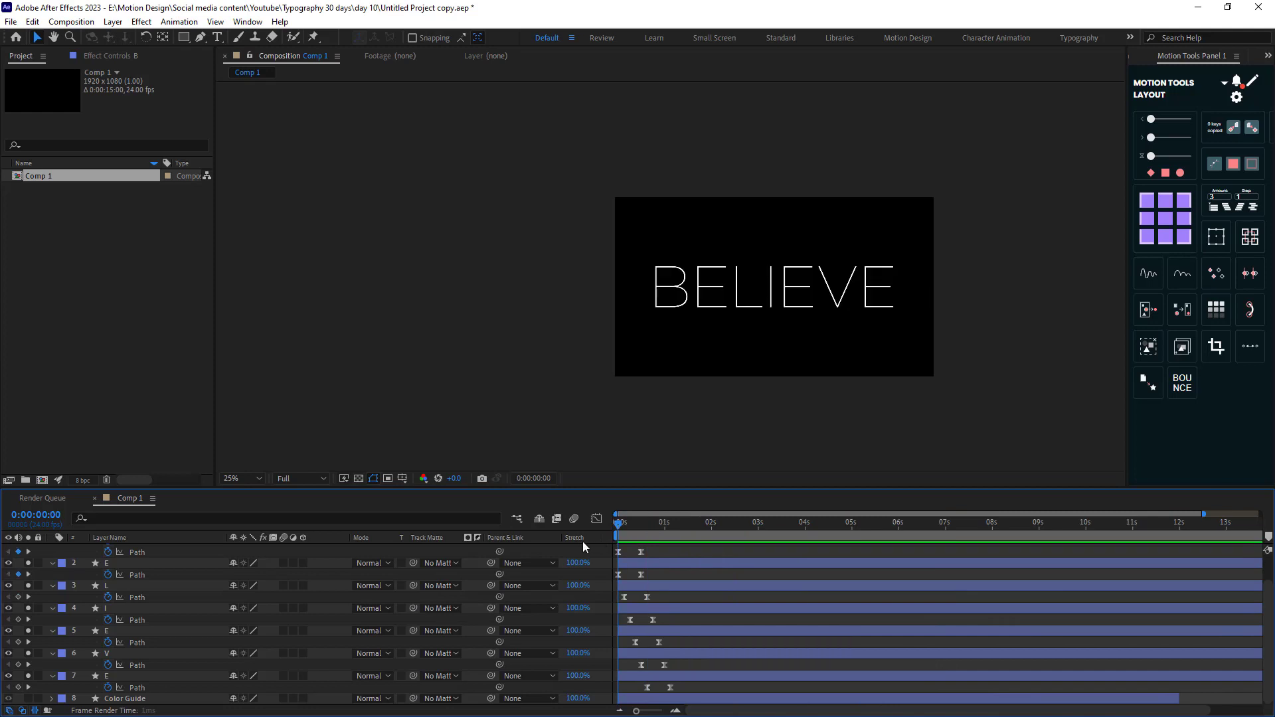
key("space")
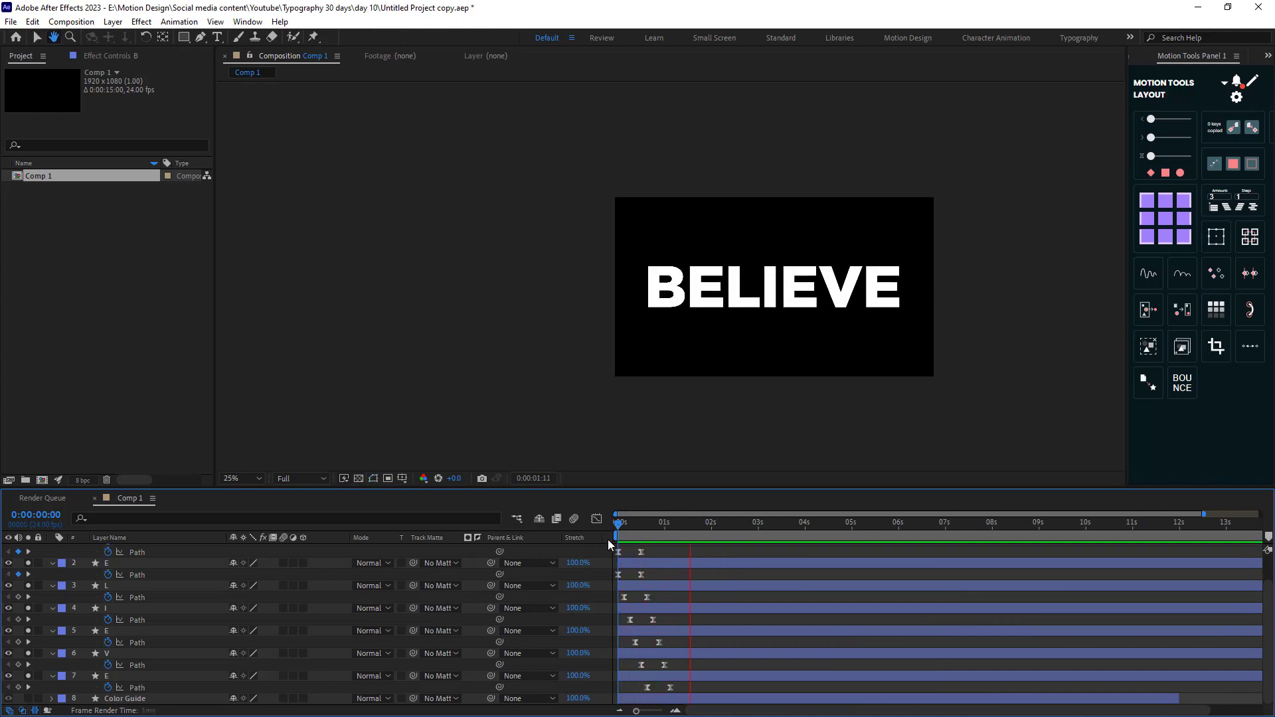
key("space")
left_click_drag(648, 711, 652, 713)
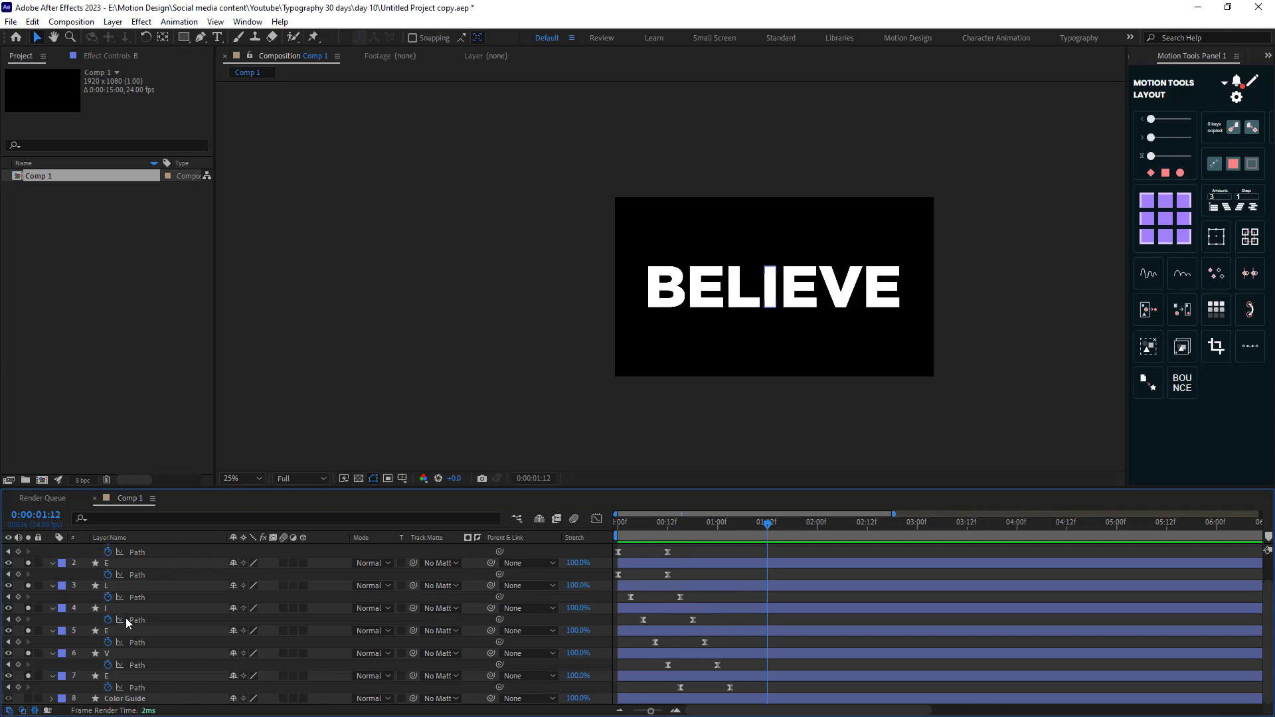
Step: Collapse the letter layers and add a 1920 x 1080 pale yellow solid as the background beneath all layers
scroll(129, 622, "up", 2)
key("ctrl+a")
key("u")
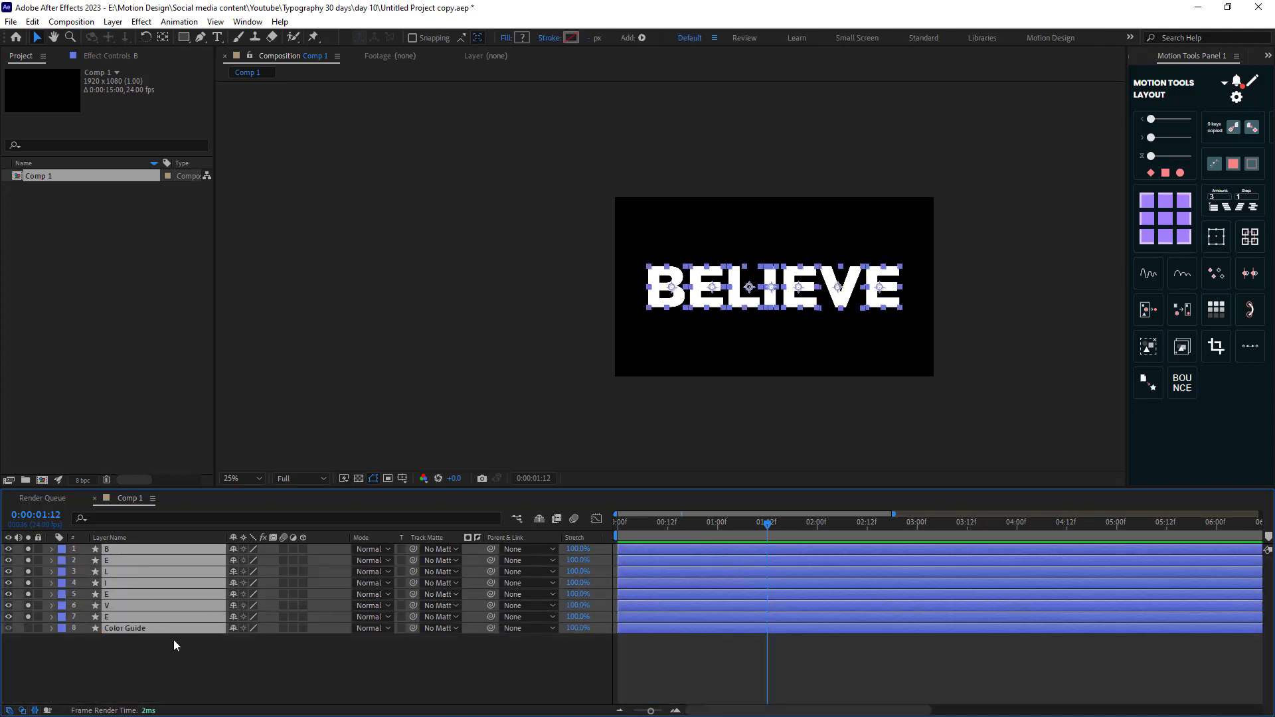
left_click(193, 672)
key("ctrl+y")
left_click(697, 522)
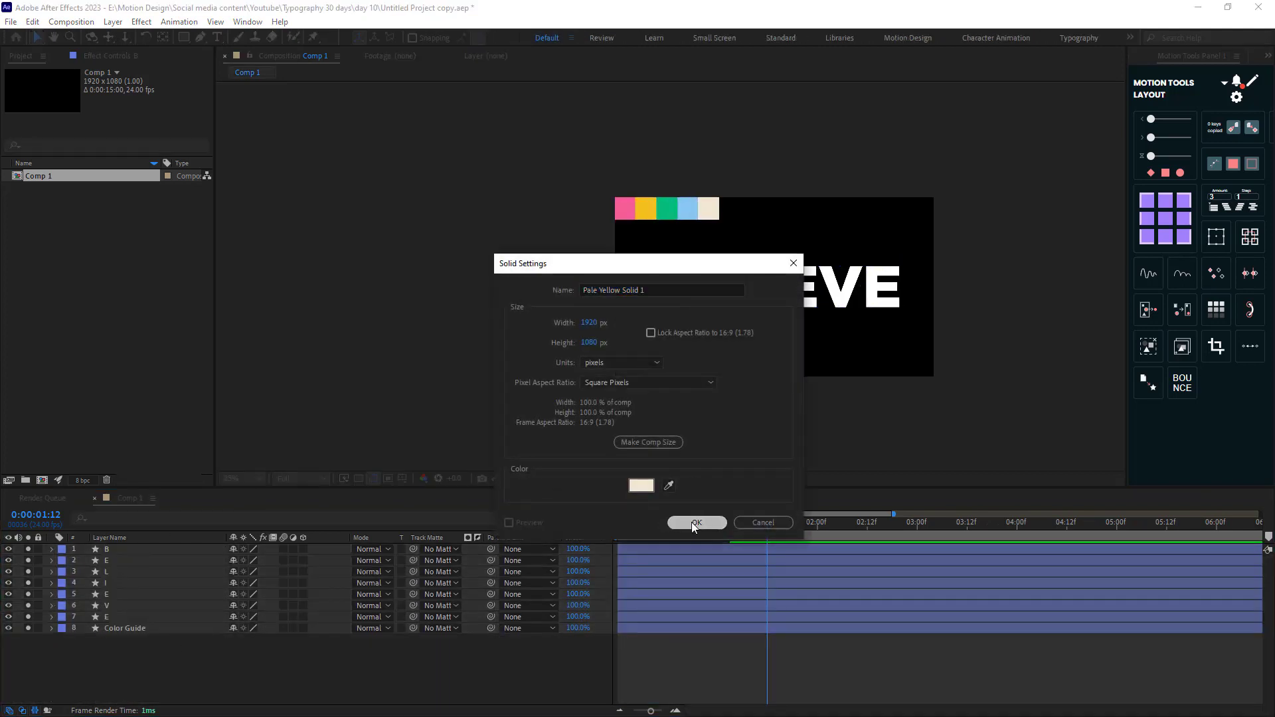
left_click_drag(113, 550, 127, 661)
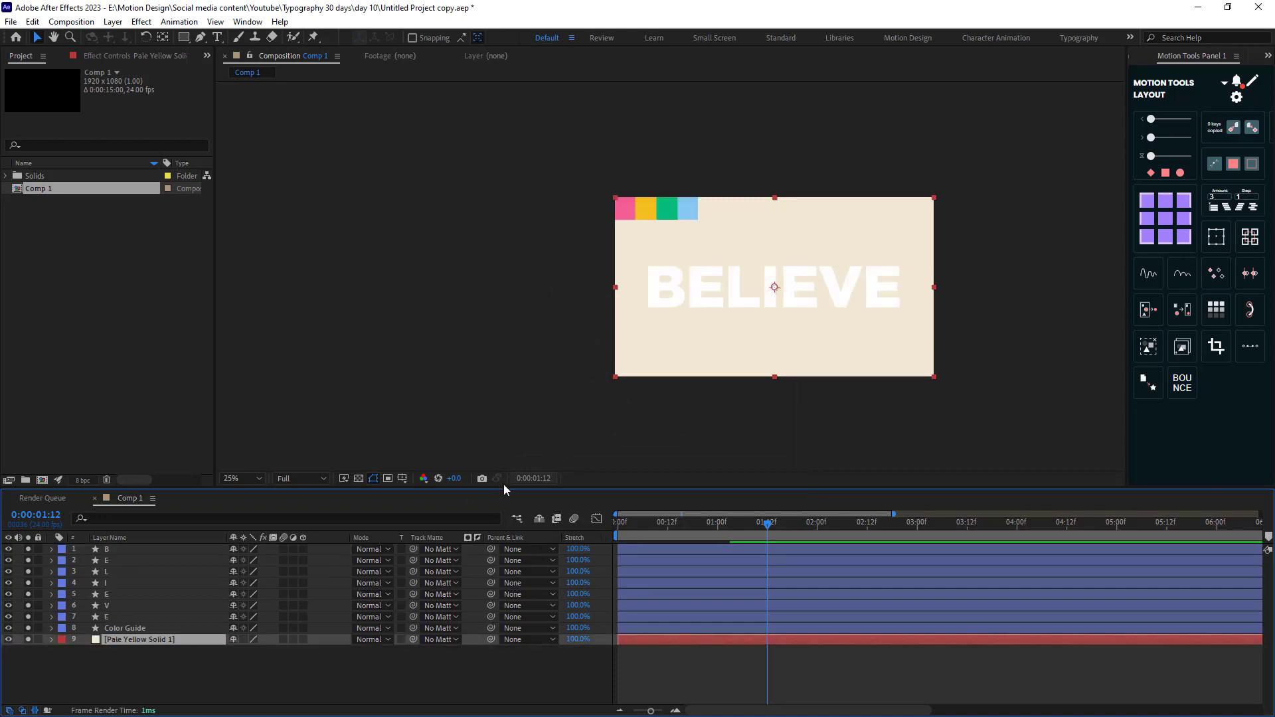
Step: Fill the three E letter layers with the yellow sampled from the color guide
scroll(644, 360, "up", 2)
scroll(644, 360, "down", 2)
left_click(141, 617)
left_click(133, 594, "ctrl")
left_click(132, 561, "ctrl")
left_click(522, 37)
left_click(882, 476)
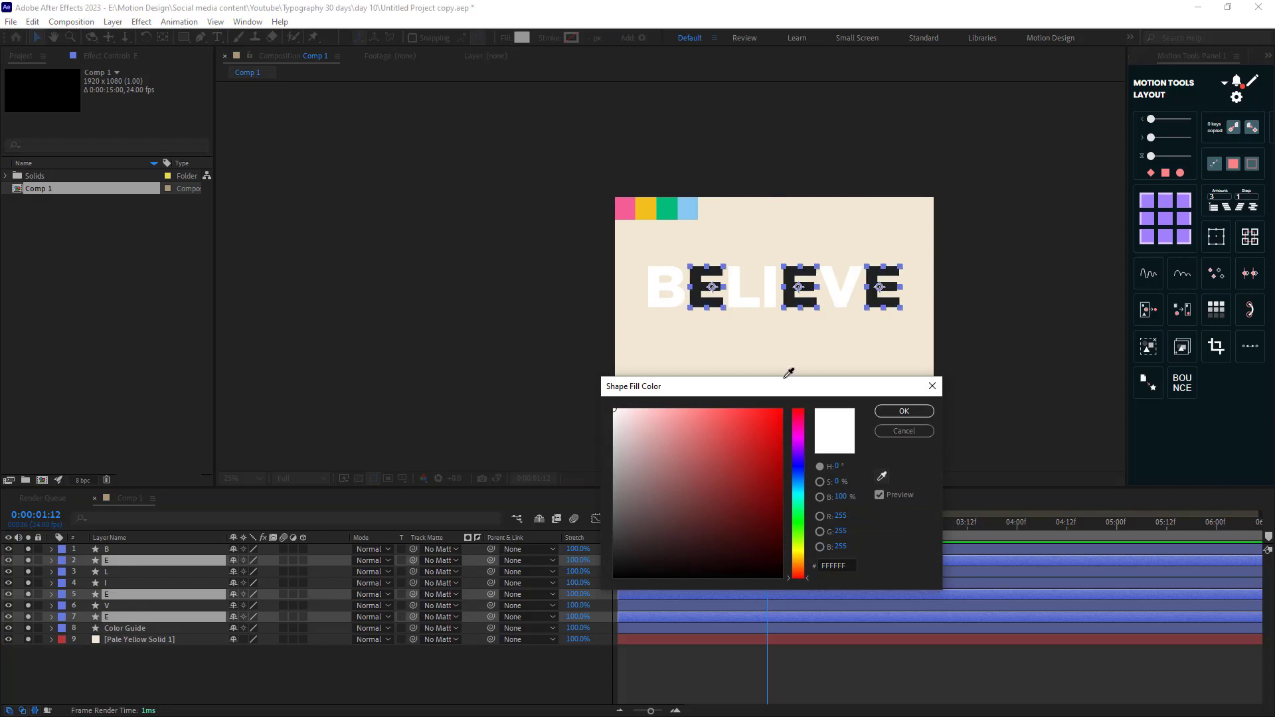
left_click(649, 203)
left_click(904, 412)
Step: Fill the L and V letter layers with the pink sampled from the color guide
left_click(137, 605)
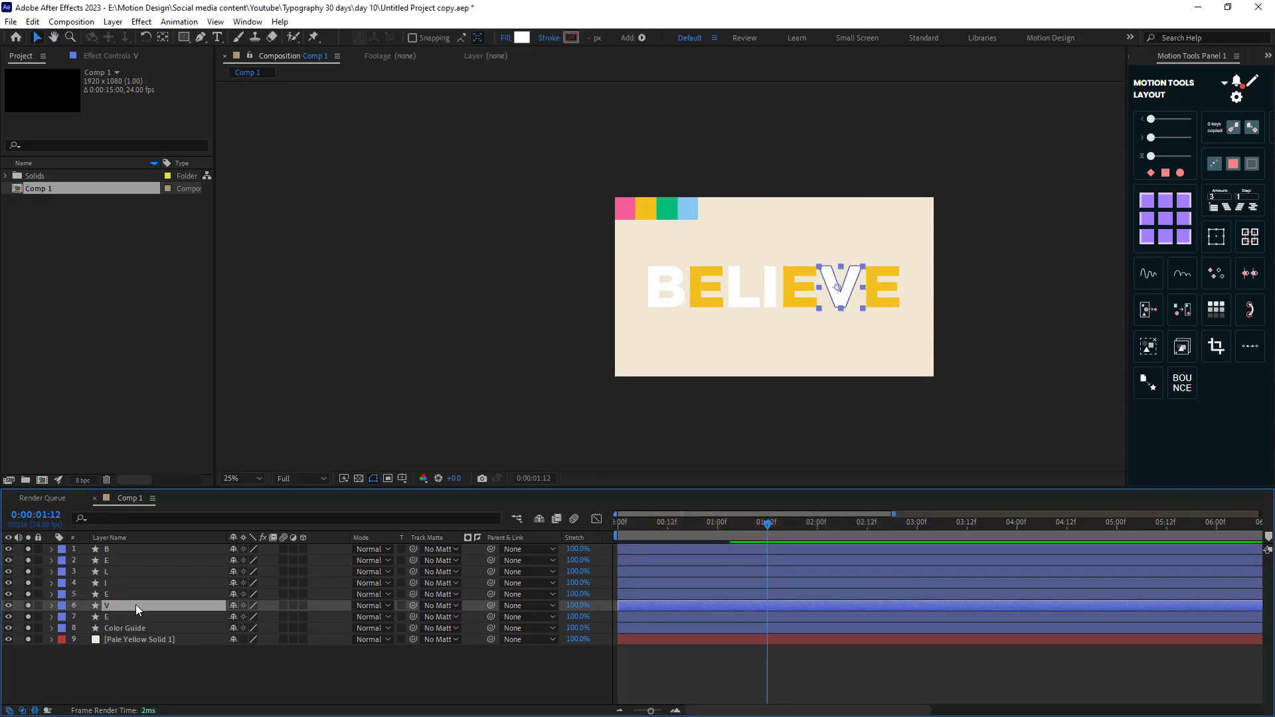
left_click(133, 572, "ctrl")
left_click(522, 38)
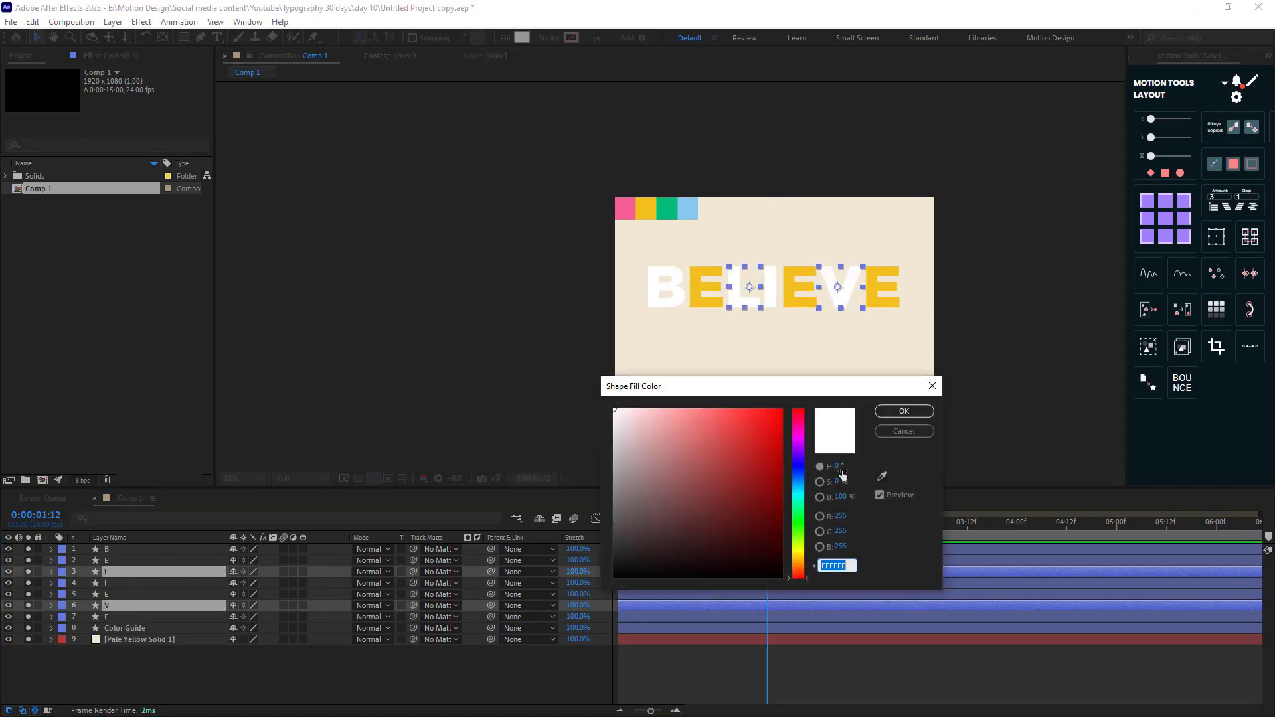
left_click(882, 476)
left_click(625, 208)
left_click(904, 411)
Step: Fill the B and I letter layers with the green sampled from the color guide
left_click(133, 550)
left_click(133, 583, "ctrl")
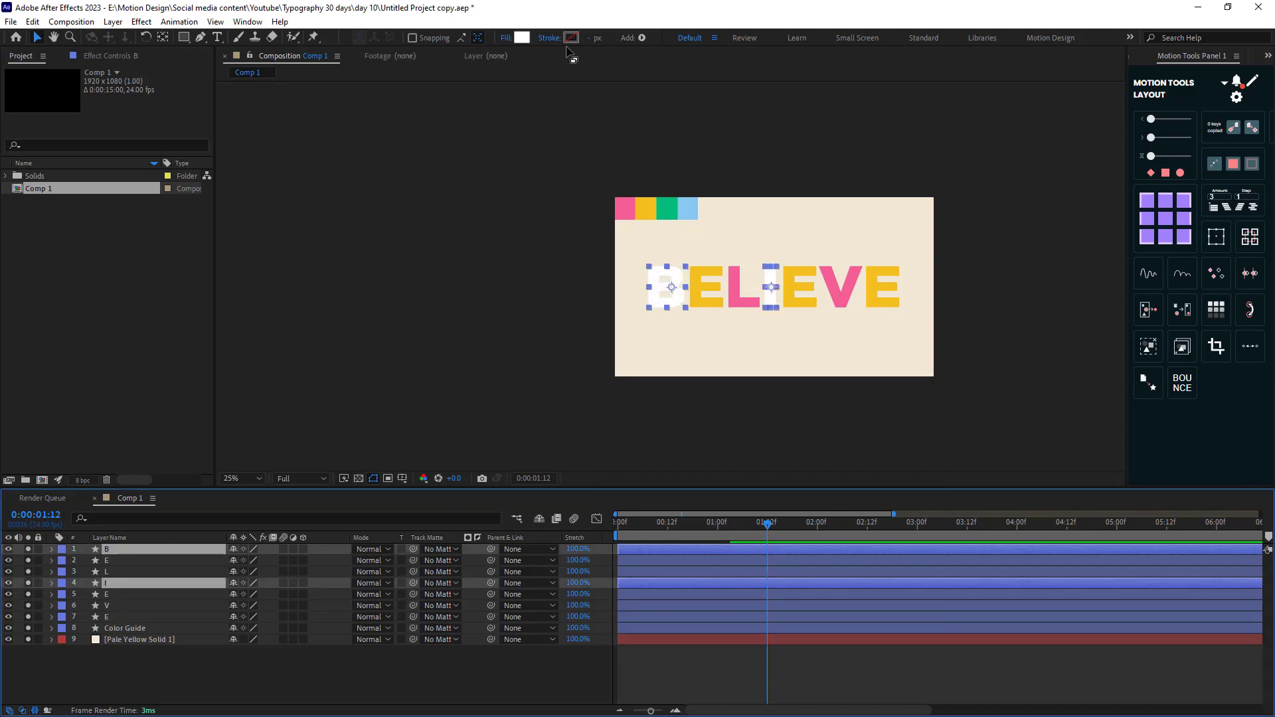
left_click(522, 37)
left_click(882, 477)
left_click(667, 207)
left_click(904, 411)
Step: Preview the recolored BELIEVE morph and return to 0:00:00:00
left_click(830, 448)
left_click_drag(737, 532, 567, 549)
key("space")
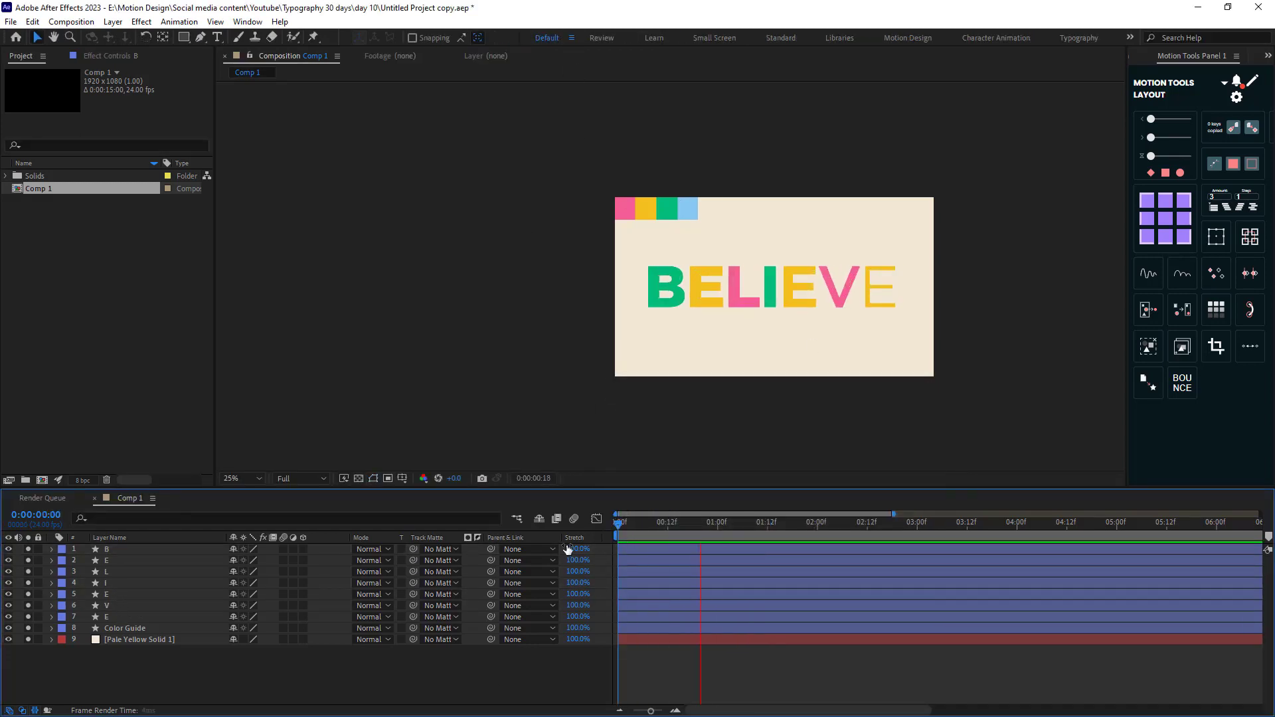
left_click(788, 532)
left_click_drag(788, 531, 618, 524)
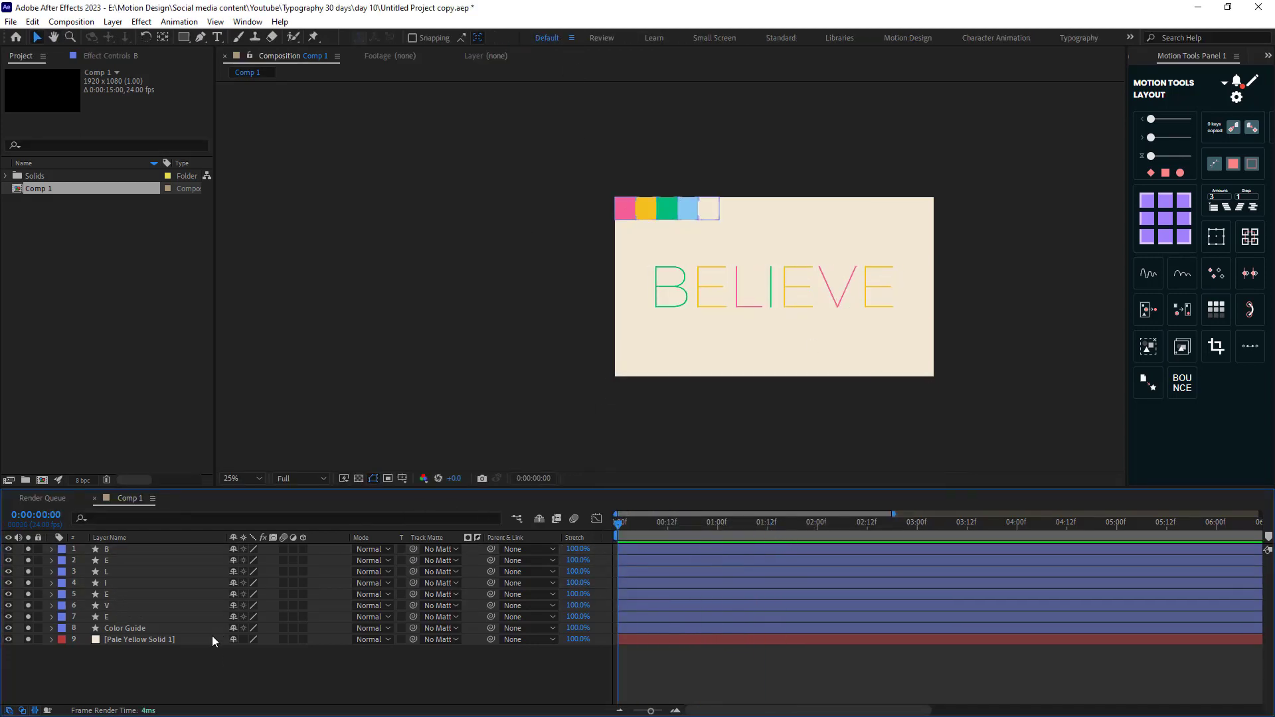
Step: Create an adjustment layer above all layers and apply the Black & White effect to it
right_click(233, 687)
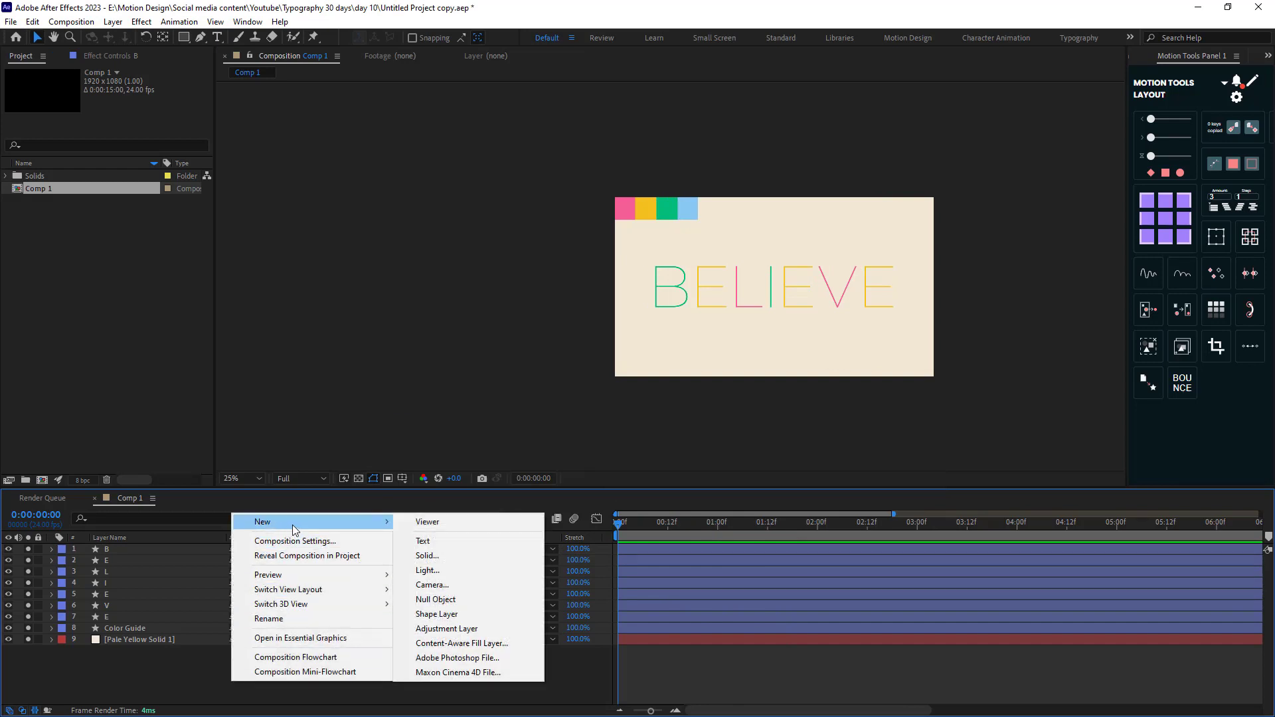
mouse_move(371, 522)
left_click(458, 629)
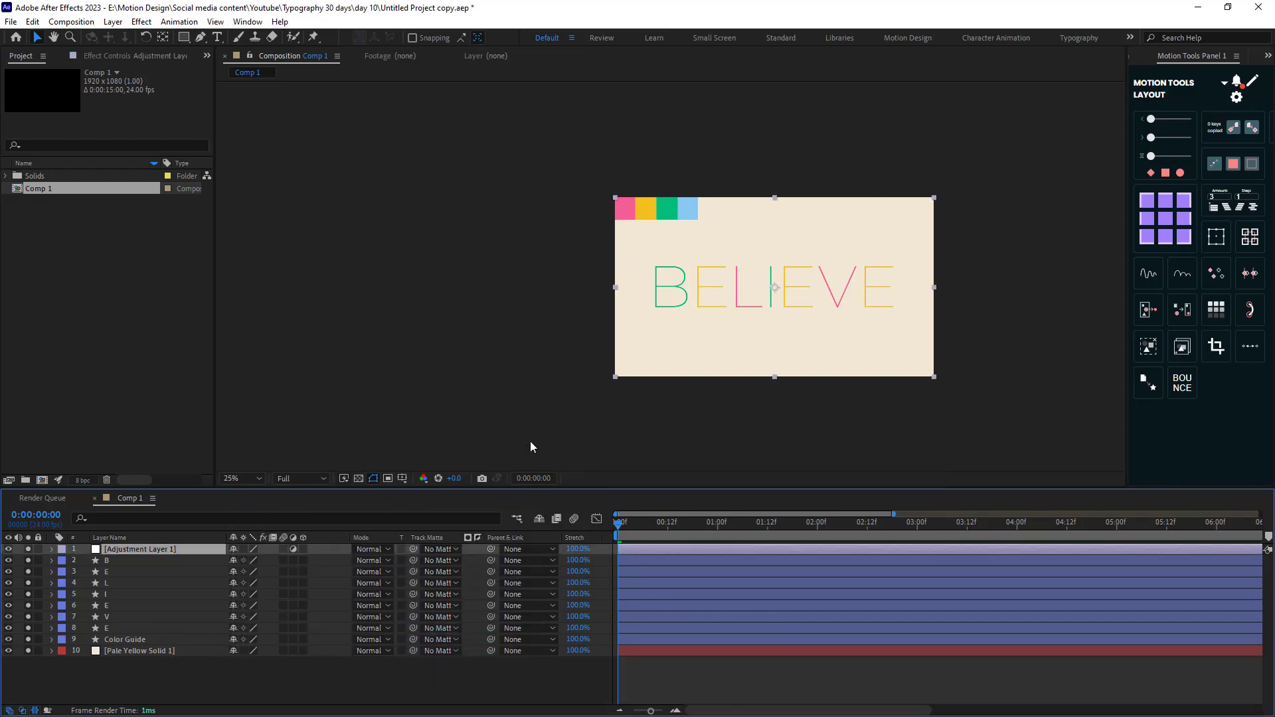
key("ctrl+space")
type("bla")
key("Return")
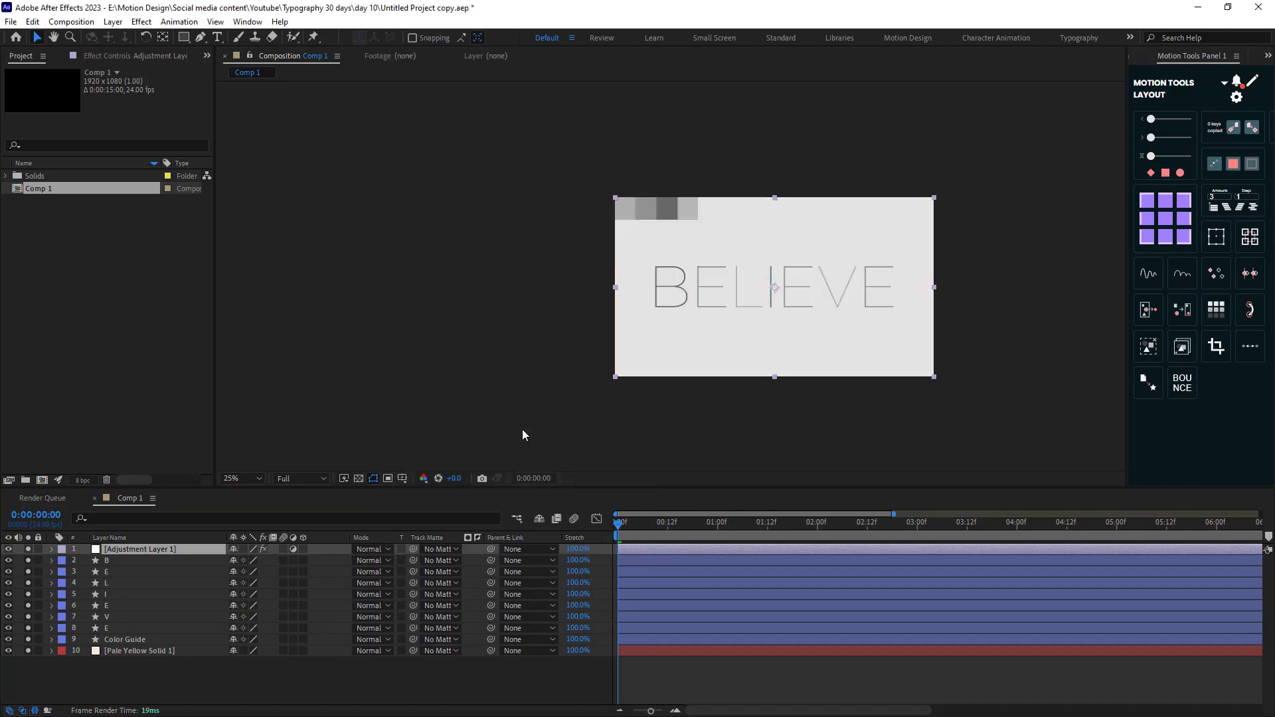
Step: Adjust the Black & White effect to Yellows 41 and Cyans 63
left_click(101, 54)
mouse_move(124, 106)
left_mouse_down()
mouse_move(137, 113)
mouse_move(121, 116)
mouse_move(127, 131)
left_mouse_up()
key("ctrl+z")
left_click(332, 680)
Step: Keyframe the adjustment layer's opacity from 100% at 0:00:00:00 to 0% at about one second
mouse_move(619, 525)
left_mouse_down()
mouse_move(646, 531)
mouse_move(635, 530)
left_mouse_up()
left_click(166, 550)
key("t")
left_click(85, 561)
left_click_drag(235, 561, 166, 561)
left_click_drag(624, 528, 698, 528)
left_click_drag(635, 561, 688, 560)
left_click_drag(684, 530, 751, 532)
left_click_drag(688, 560, 721, 561)
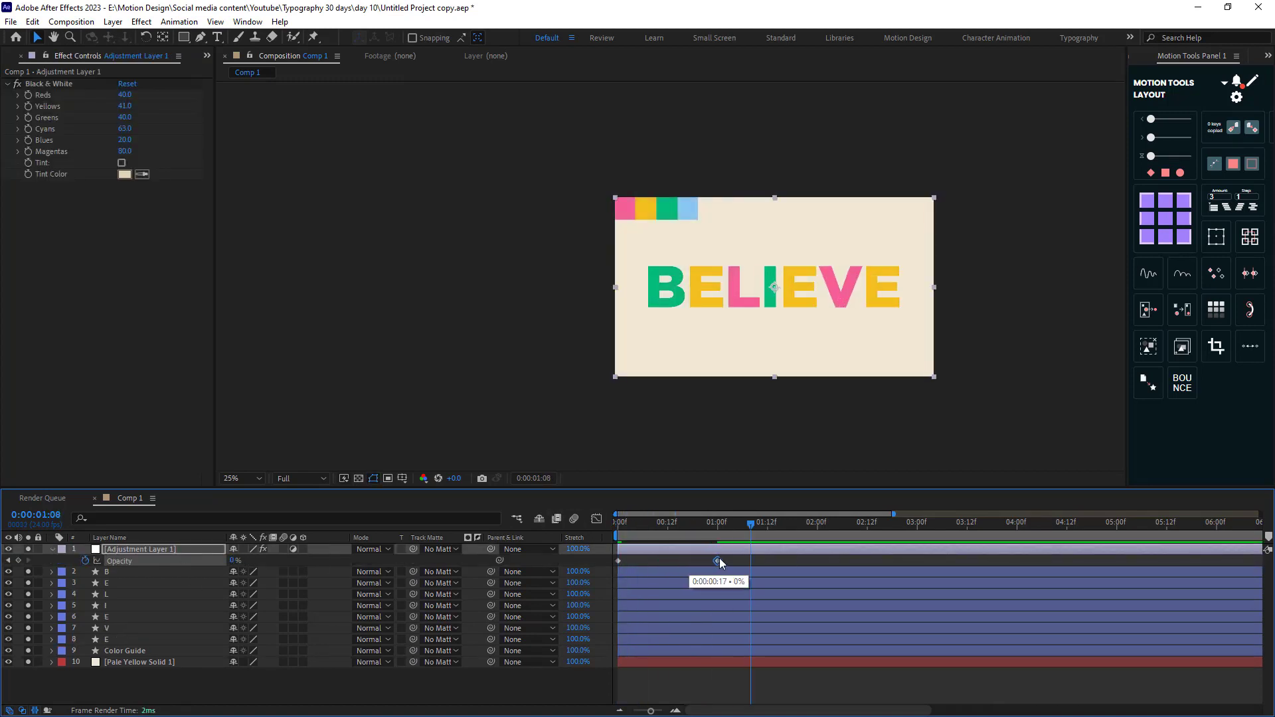
Step: Preview the fade from black and white to color across the BELIEVE morph, and move to 0:00:02:17
key("Home")
key("space")
key("space")
key("minus")
key("Home")
key("space")
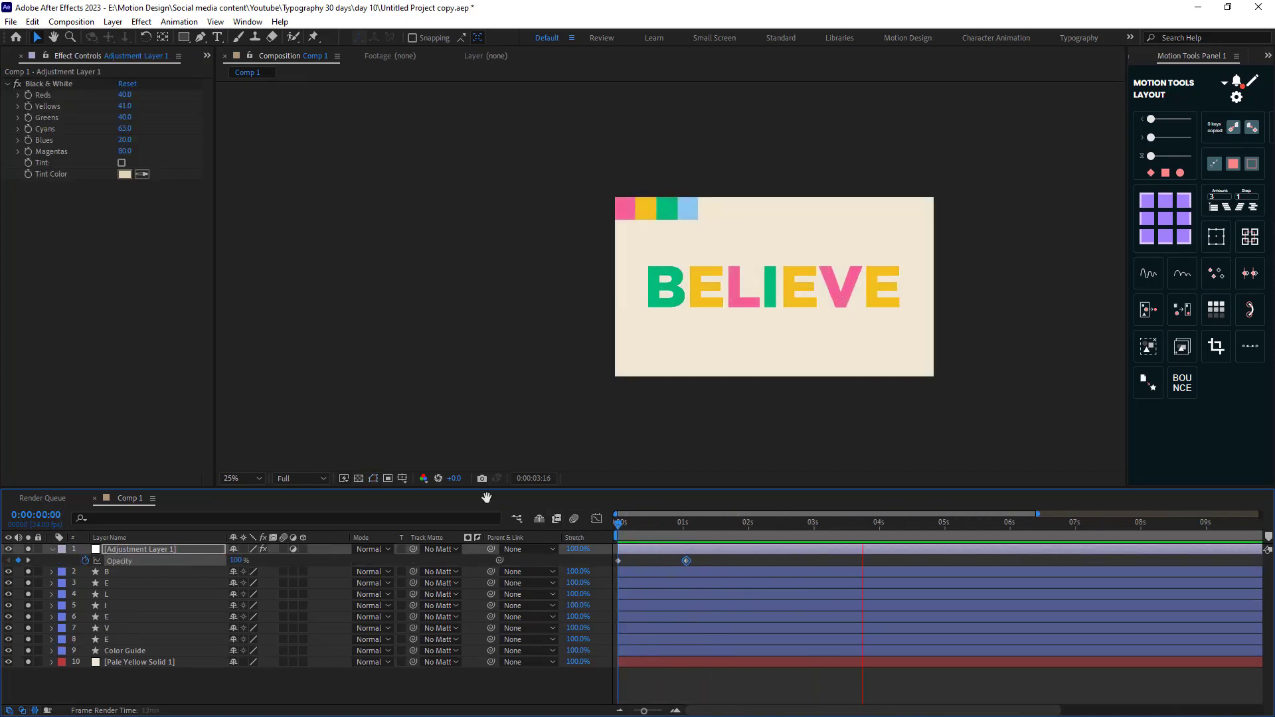
key("space")
left_click_drag(871, 528, 795, 525)
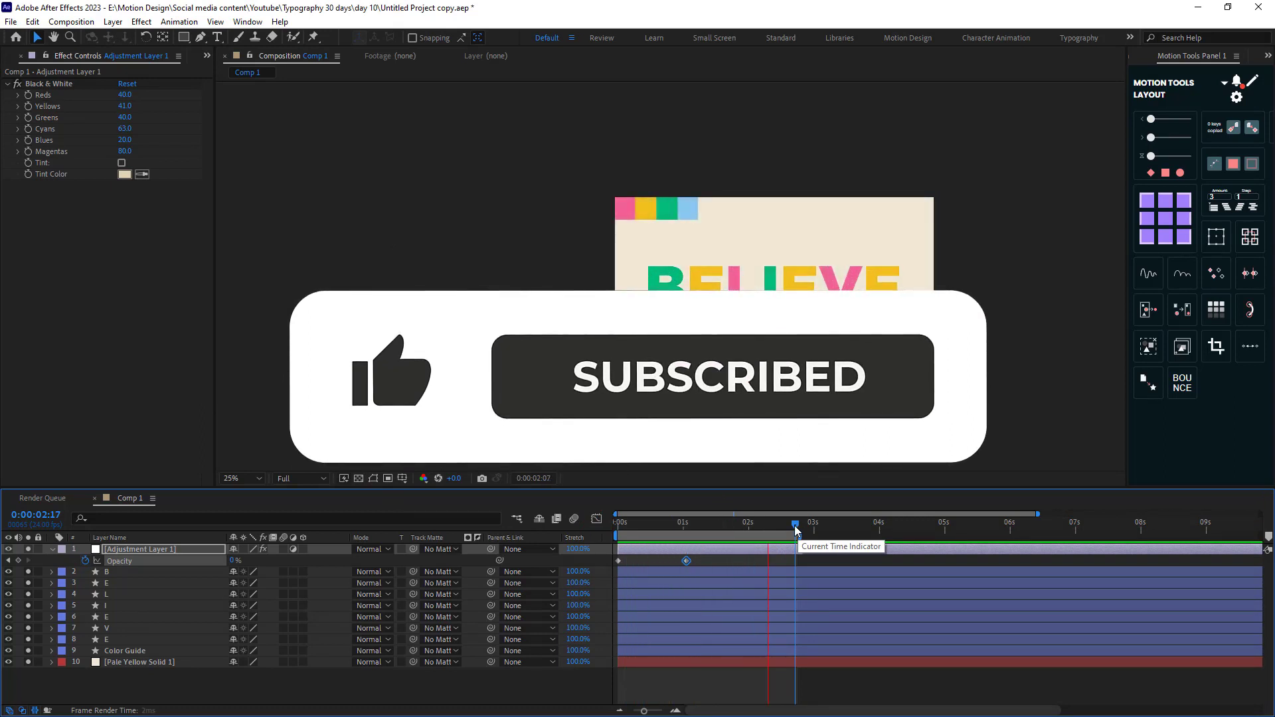